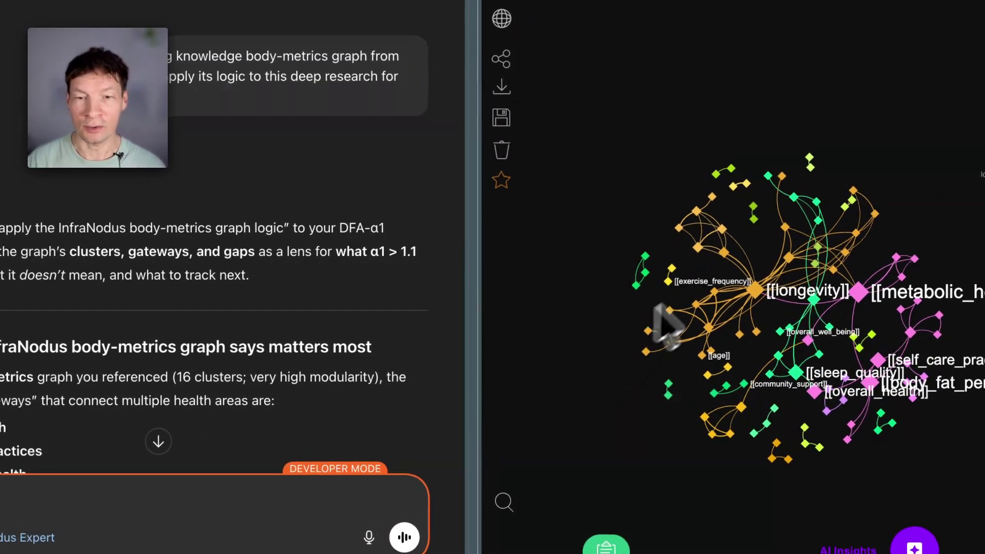
scroll(320, 271, "up", 5)
scroll(370, 308, "down", 5)
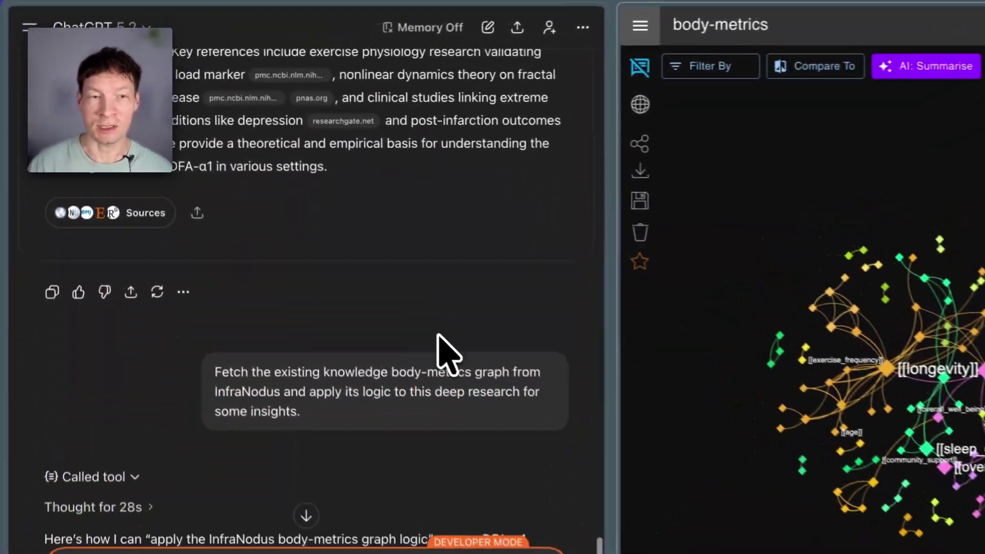
scroll(449, 355, "down", 3)
scroll(448, 355, "down", 3)
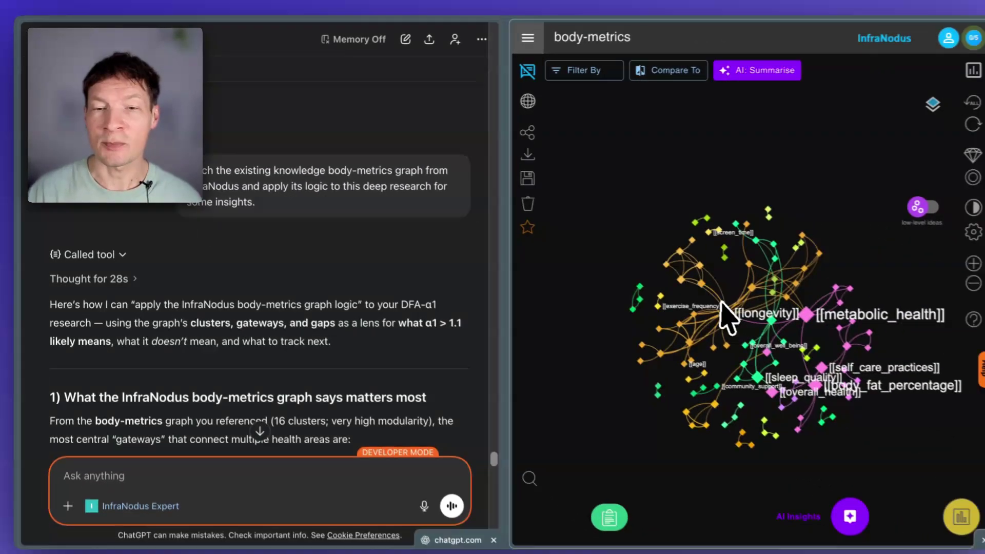
Inspect longevity and dietary_habits in the graph, then select 'body-metrics' in the prompt.
left_click(724, 313)
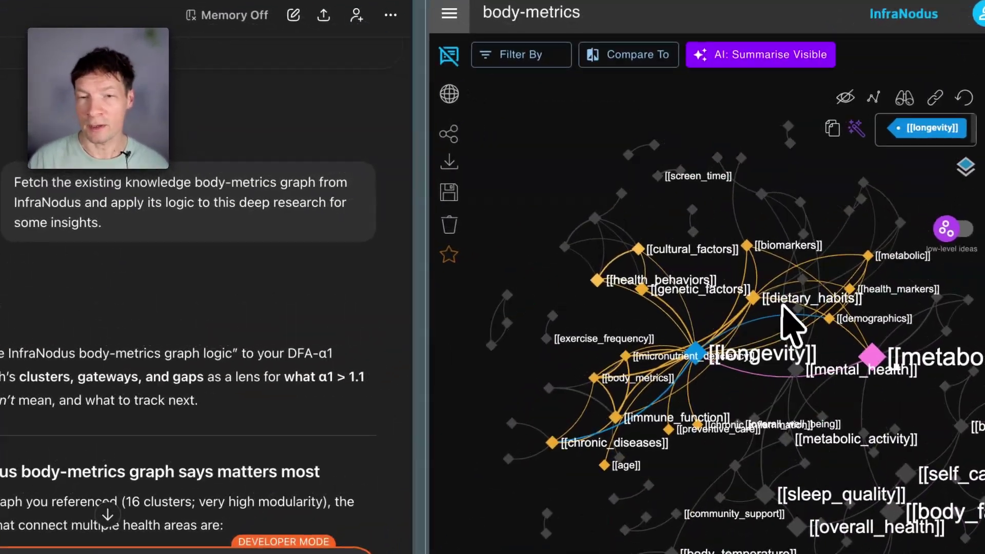
left_click(753, 291)
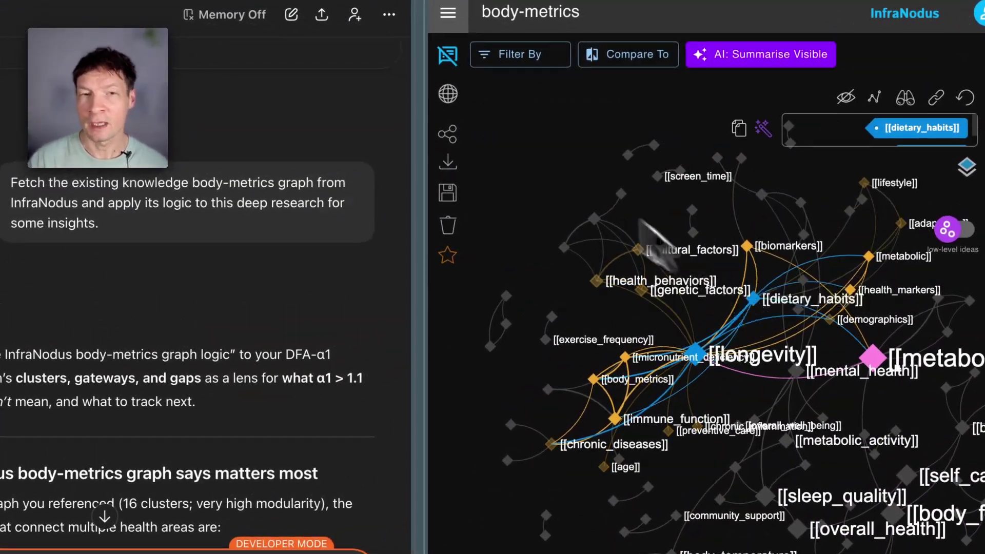
left_click(449, 55)
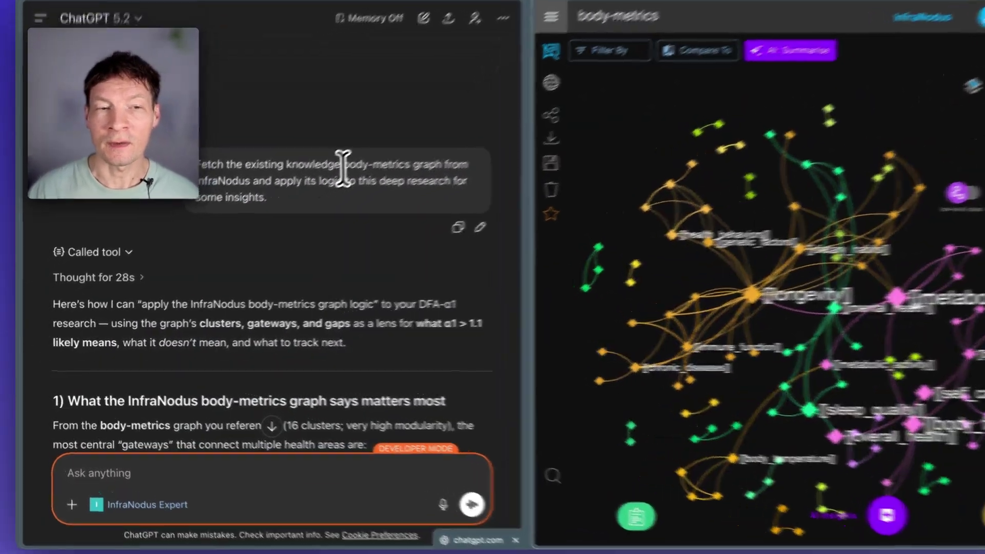
double_click(338, 177)
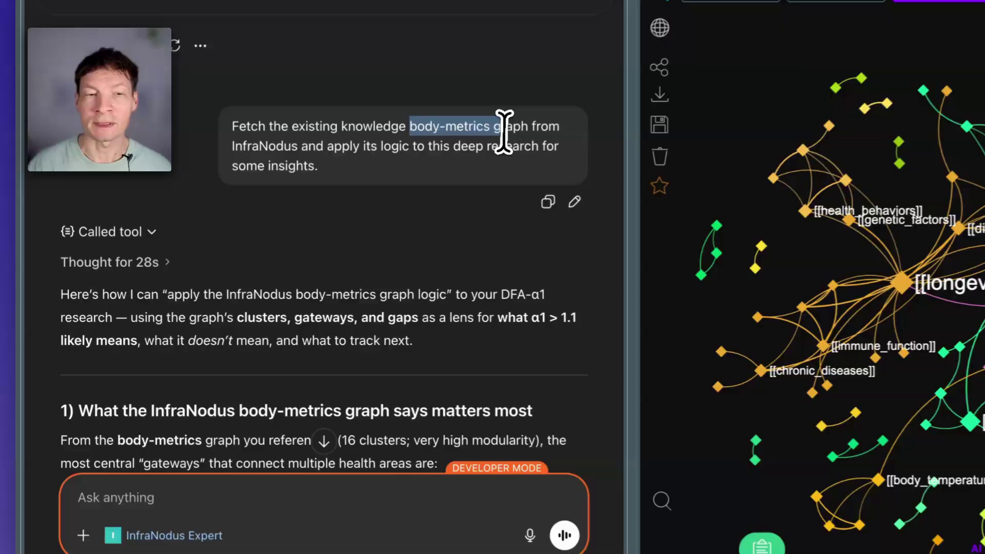
left_click(84, 509)
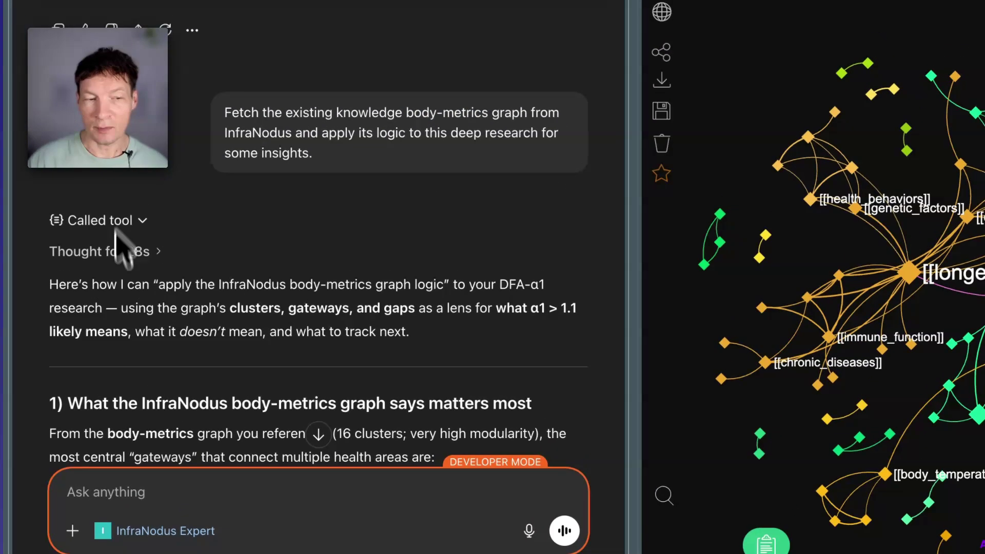
scroll(346, 347, "down", 4)
scroll(347, 346, "down", 4)
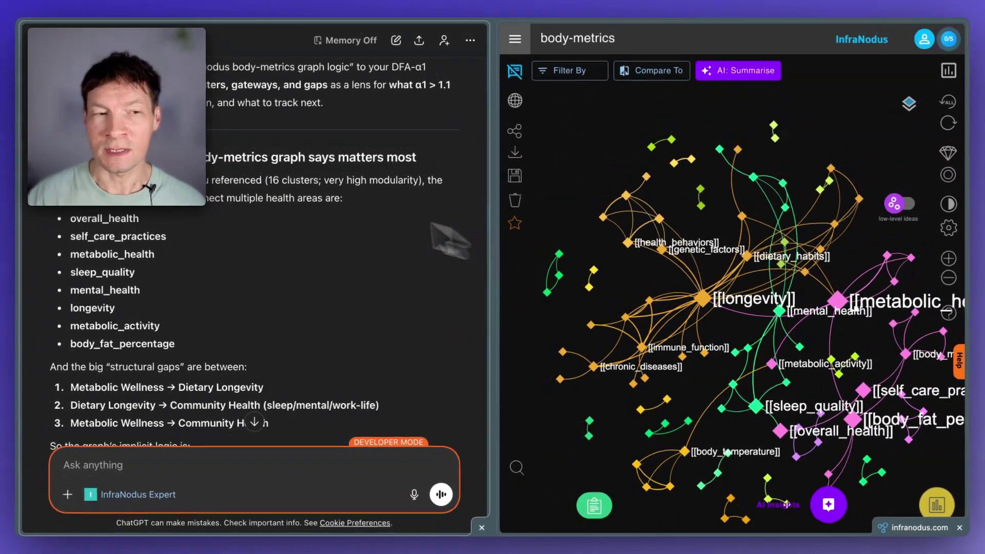
scroll(311, 202, "down", 1)
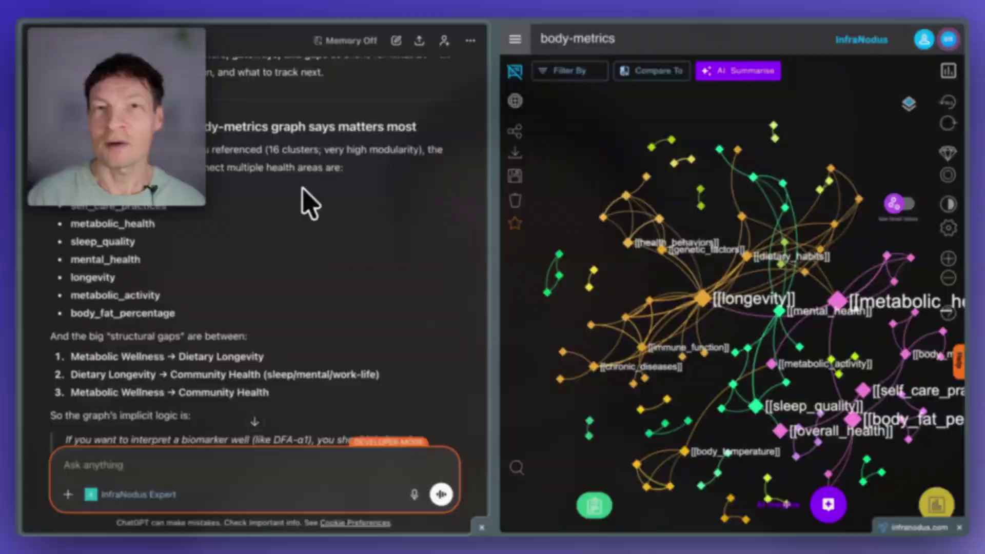
scroll(310, 202, "down", 1)
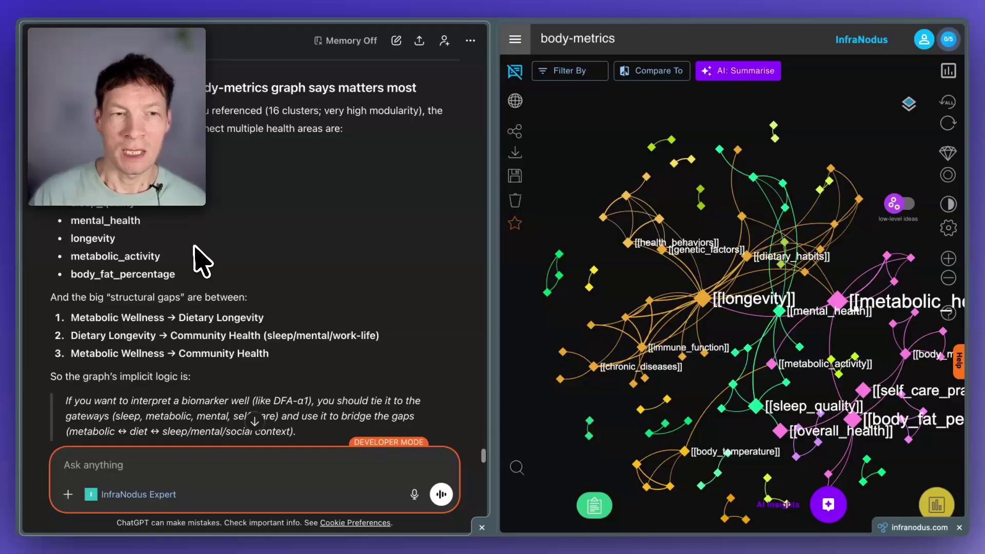
scroll(265, 293, "up", 3)
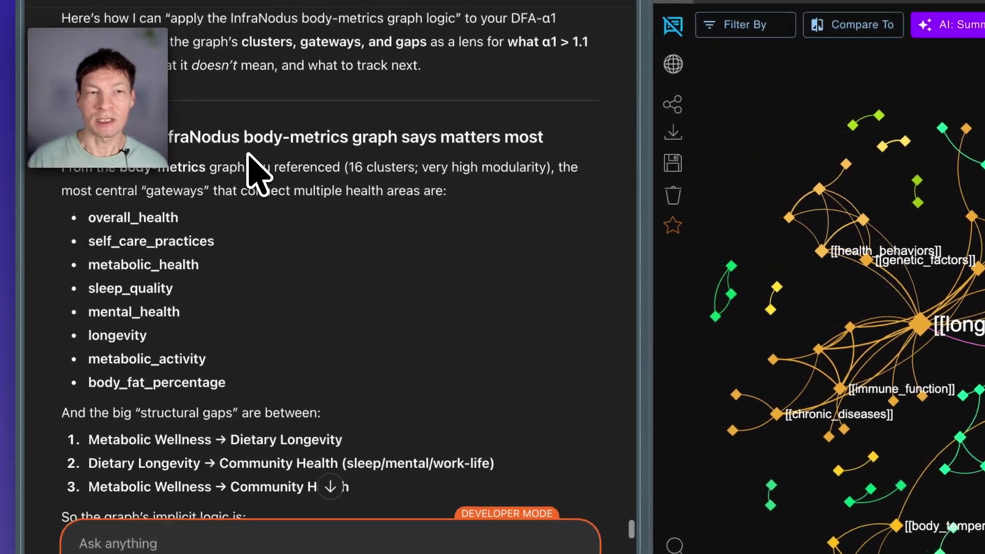
scroll(257, 171, "up", 4)
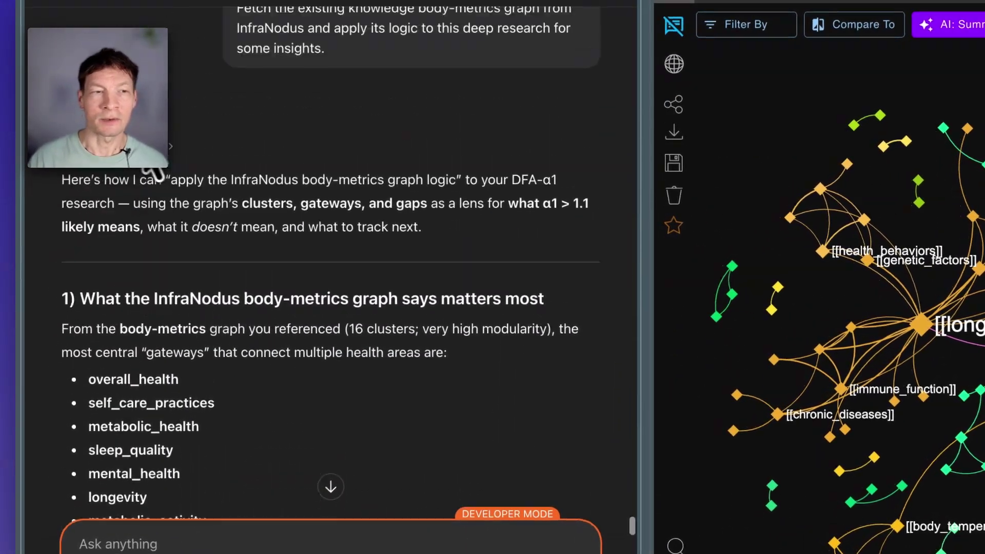
Toggle the tool call details, clear answer highlights, and select then deselect genetic_factors.
left_click(123, 215)
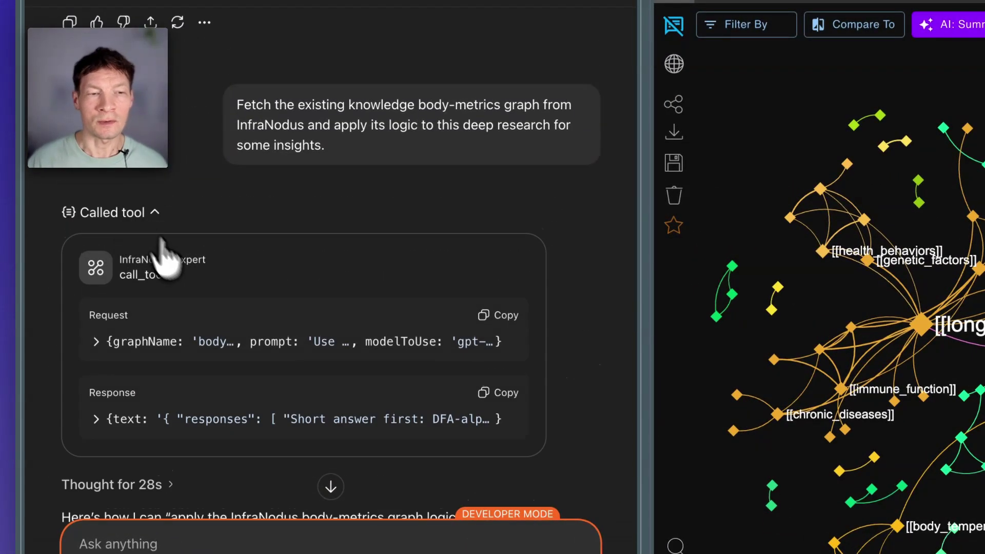
left_click(134, 219)
scroll(300, 375, "down", 4)
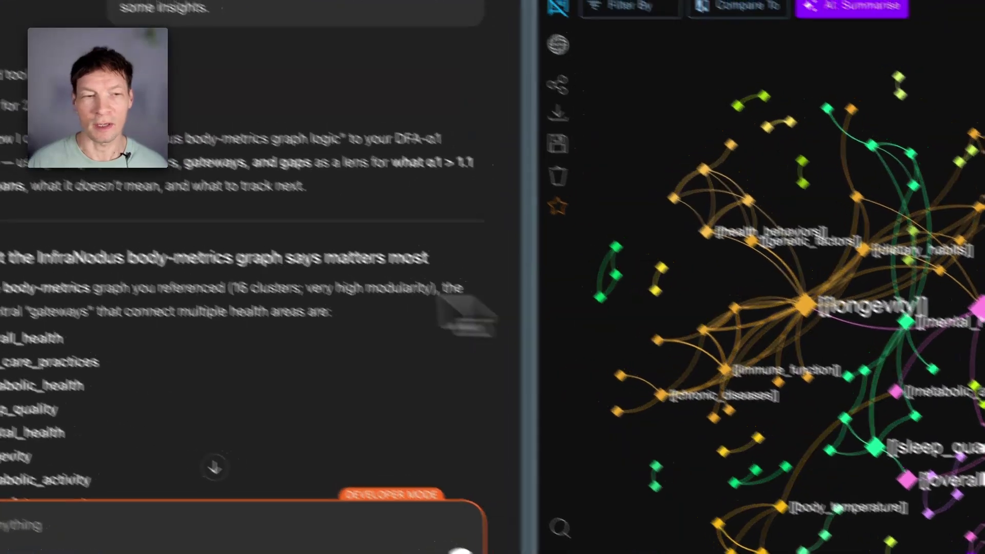
scroll(269, 346, "down", 3)
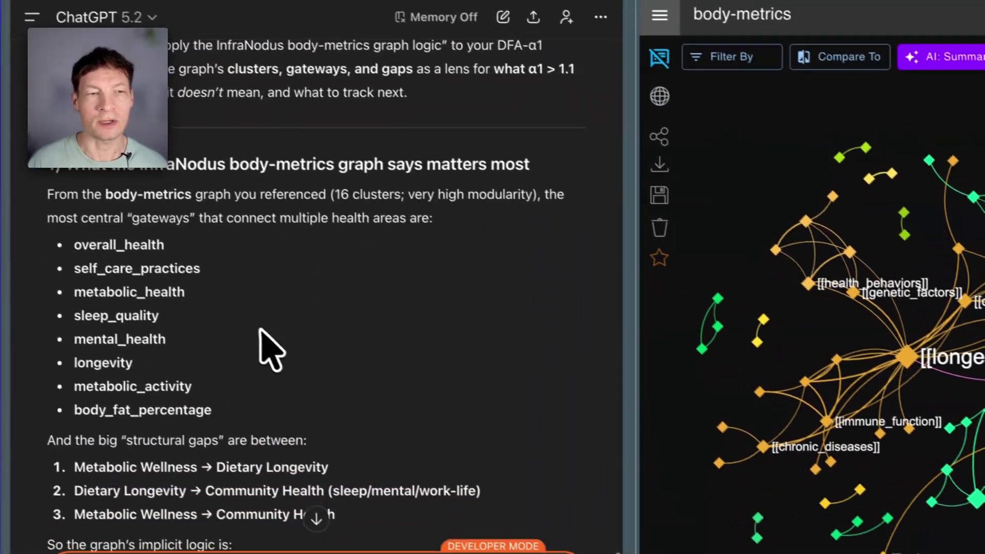
scroll(184, 245, "down", 1)
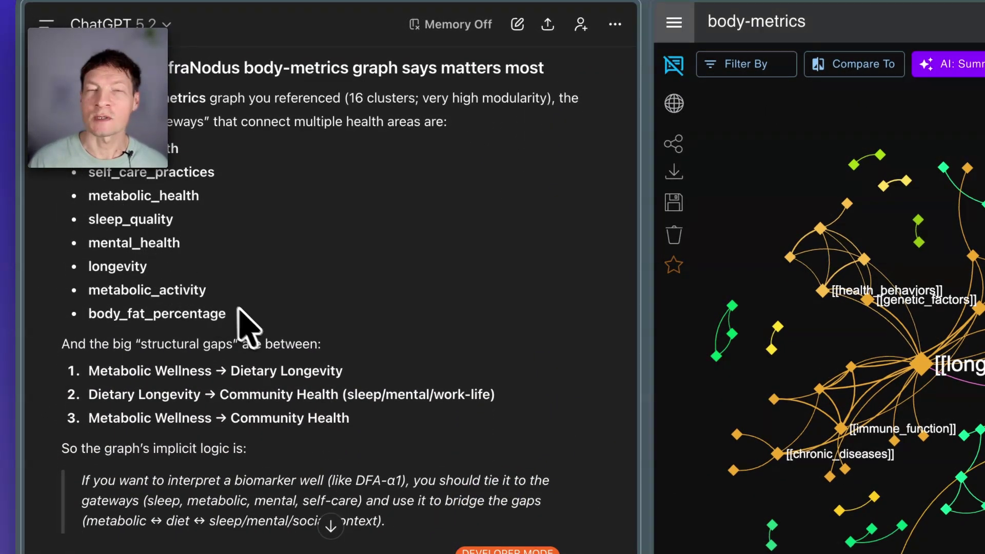
left_click(123, 185)
scroll(370, 316, "down", 4)
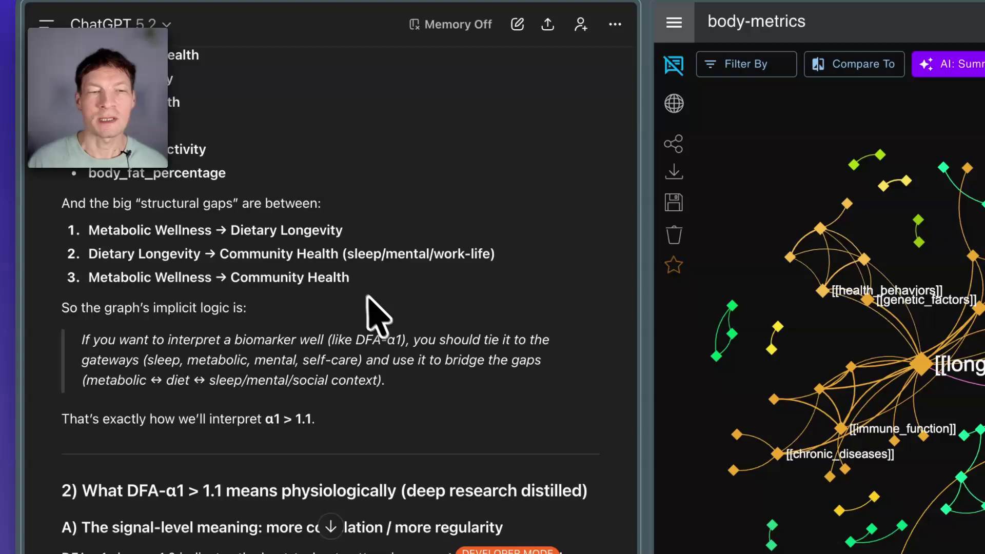
scroll(193, 293, "down", 3)
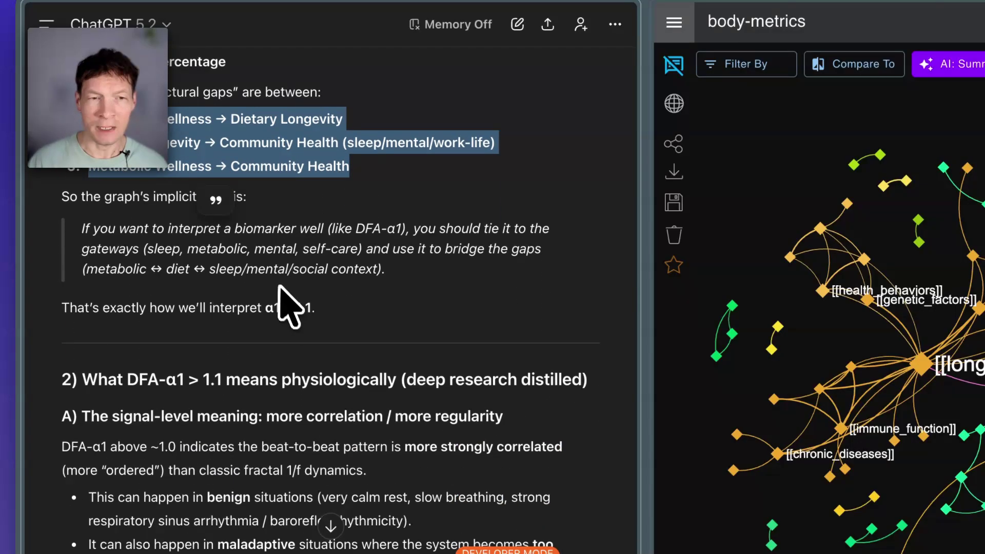
left_click(246, 296)
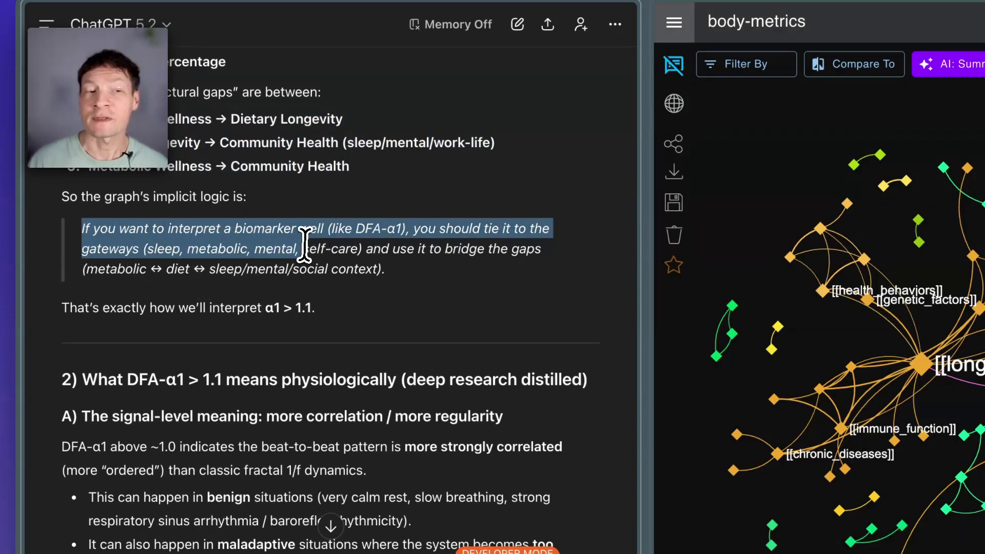
left_click(383, 273)
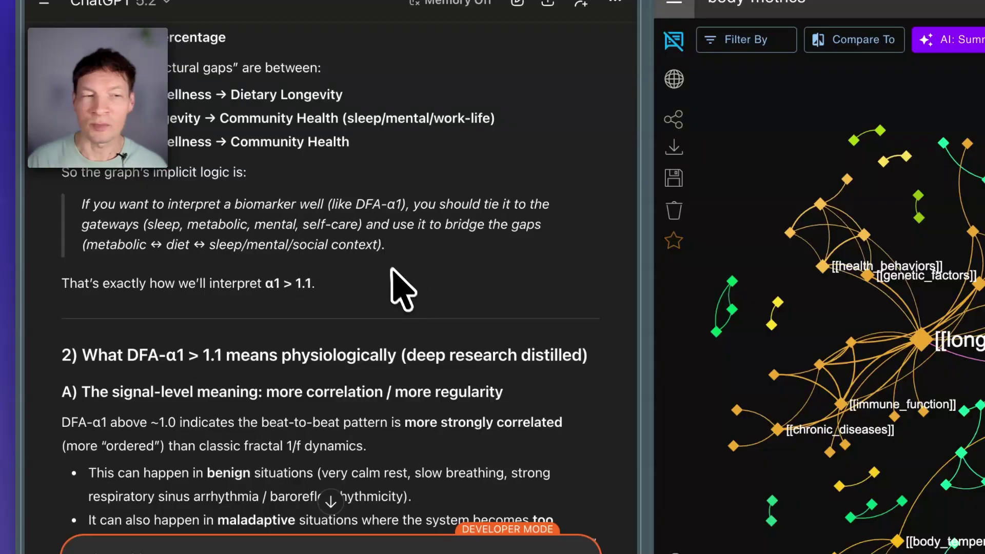
scroll(400, 287, "down", 3)
scroll(405, 293, "down", 2)
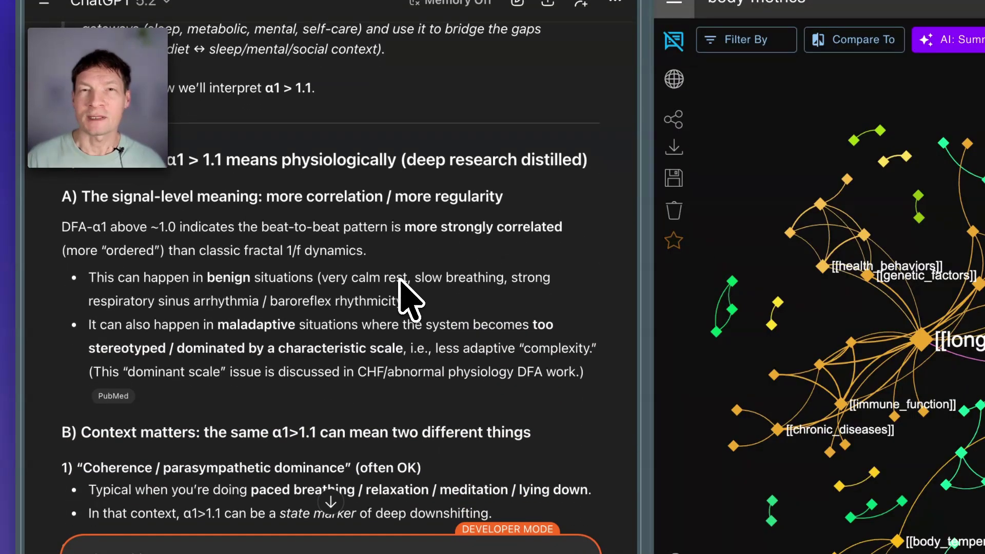
scroll(405, 293, "down", 2)
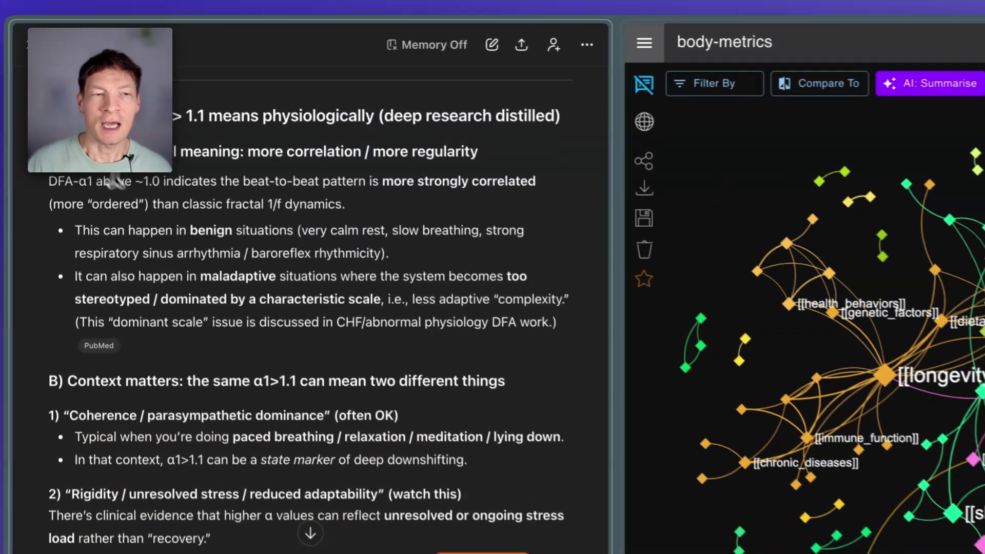
scroll(154, 308, "down", 3)
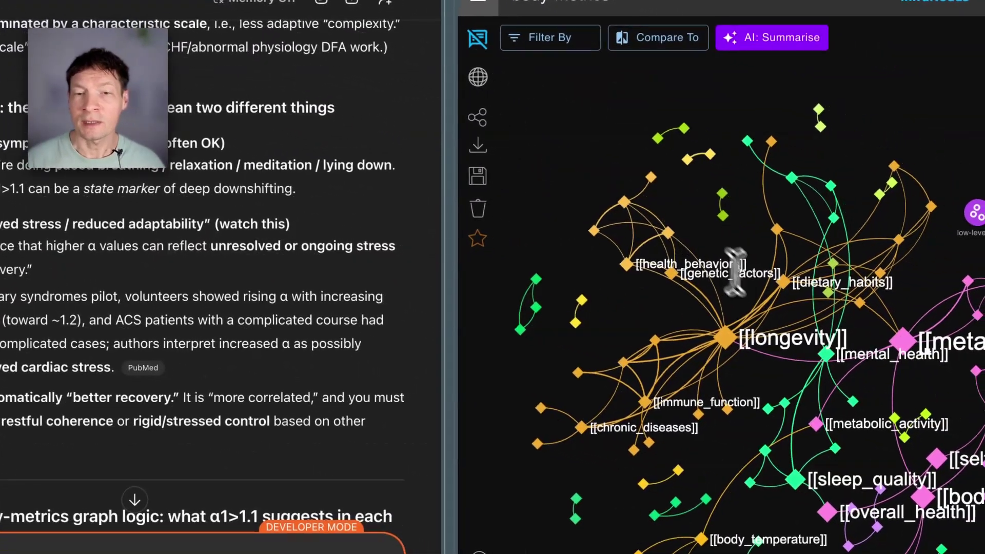
left_click(671, 269)
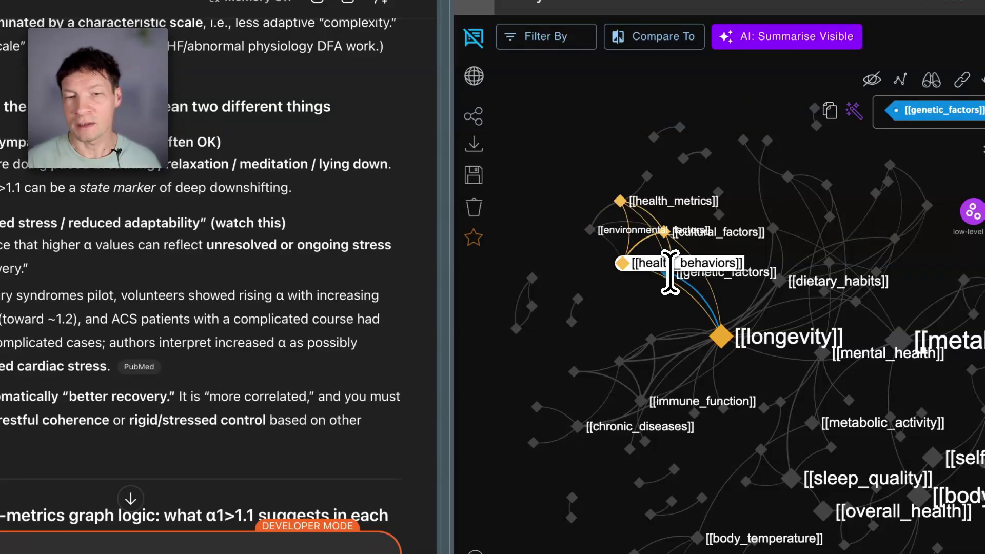
left_click(671, 274)
scroll(385, 347, "down", 5)
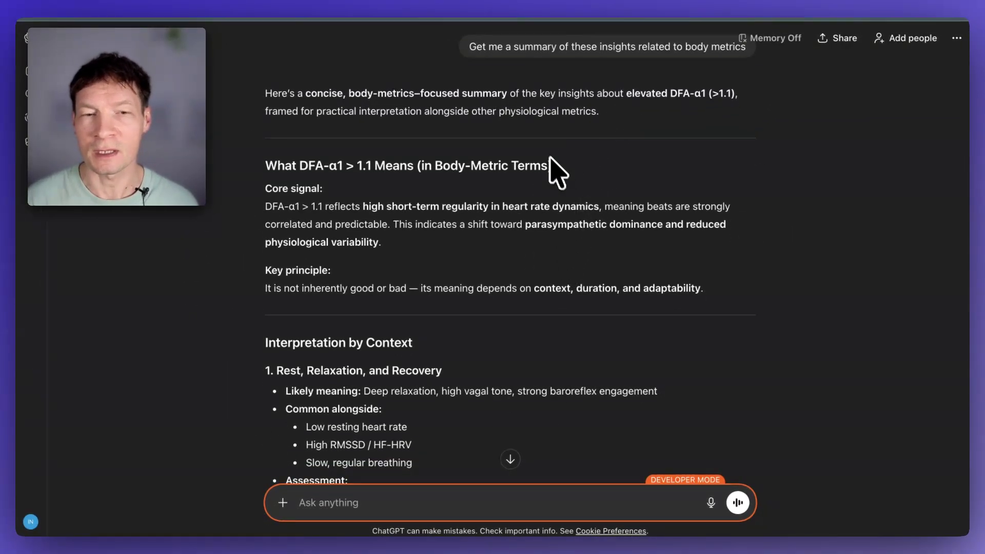
scroll(539, 216, "down", 2)
scroll(462, 231, "down", 5)
scroll(432, 248, "down", 3)
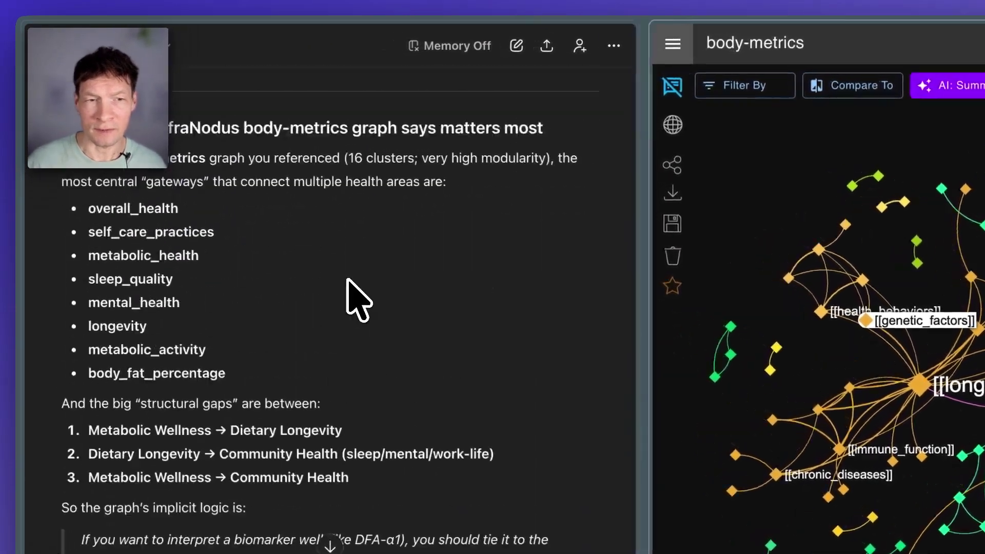
scroll(357, 299, "down", 8)
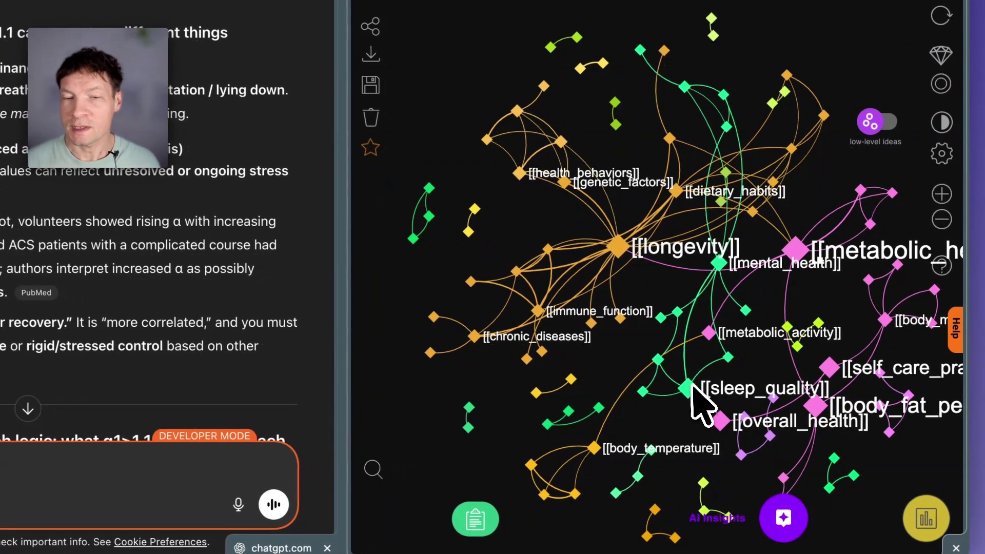
Highlight the sleep_quality and body_fat_percentage links in the graph, then clear the selection.
left_click(756, 406)
left_click(690, 391)
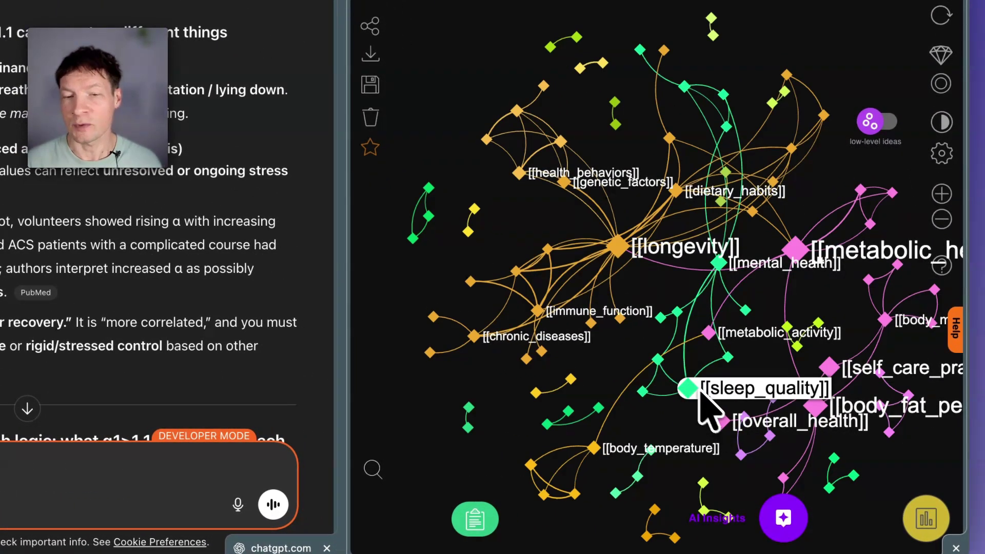
left_click(689, 390)
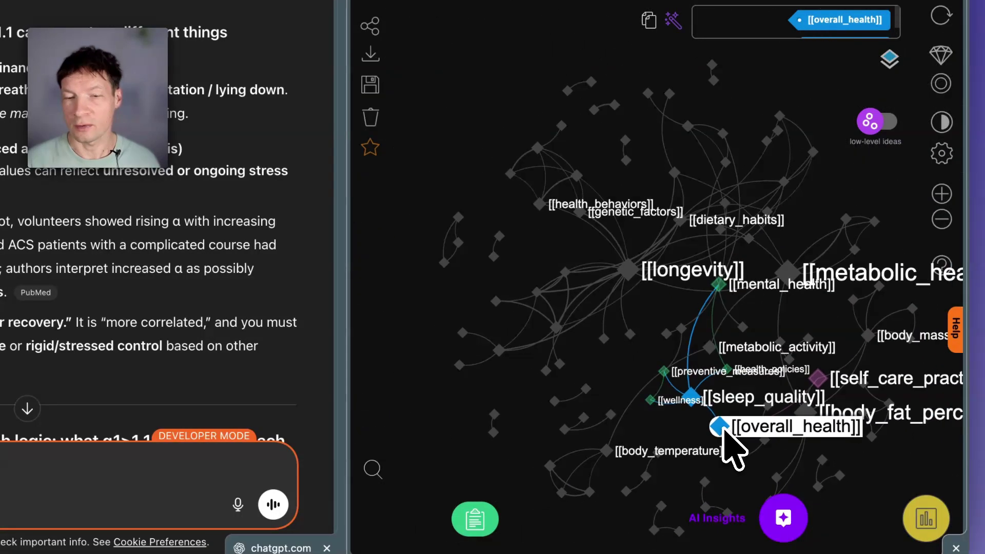
left_click(693, 397)
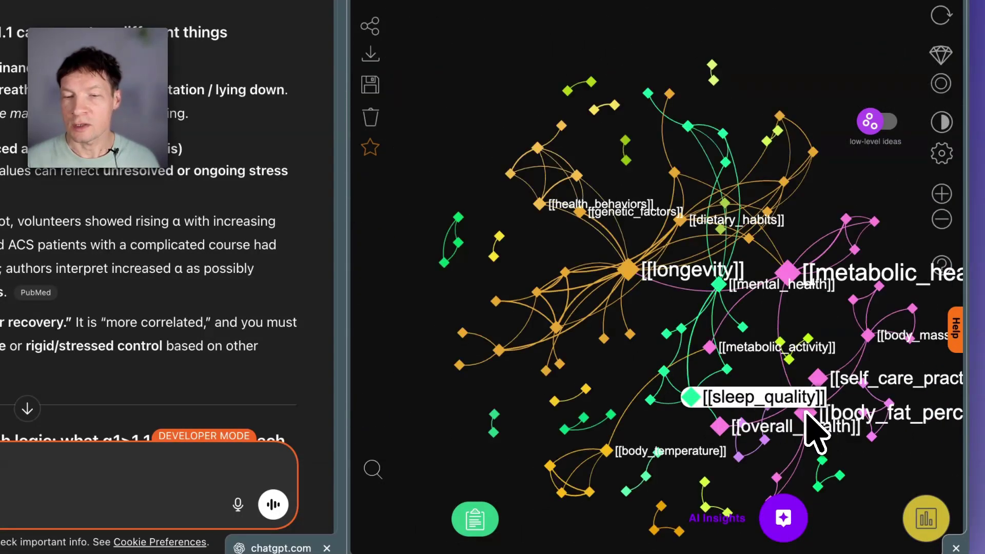
left_click(810, 417)
scroll(826, 401, "down", 3)
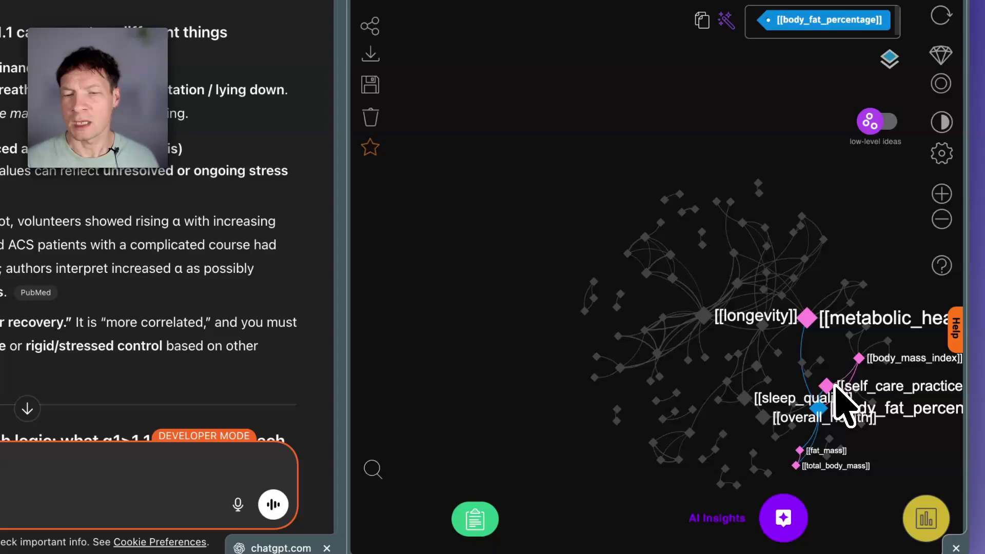
left_click(827, 398)
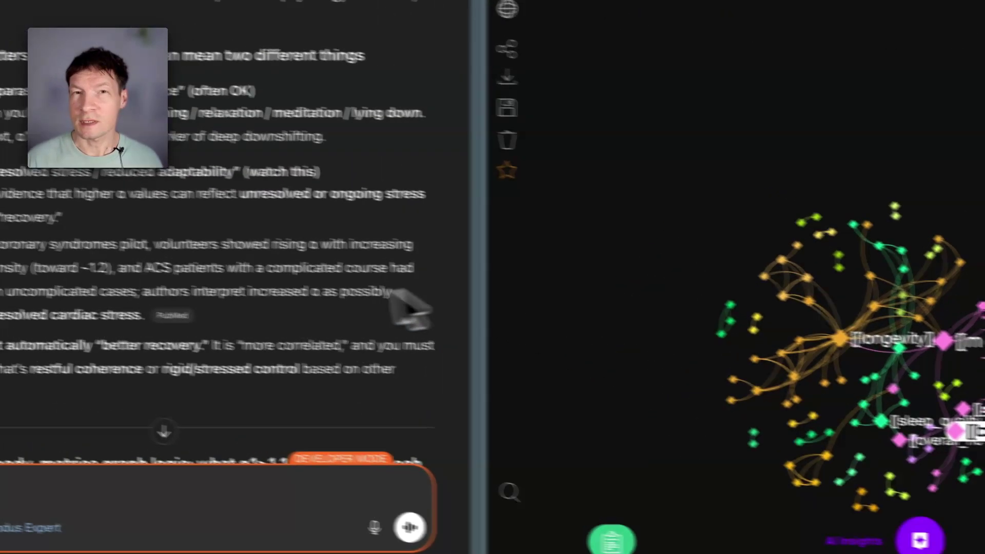
scroll(273, 347, "down", 3)
scroll(274, 347, "down", 5)
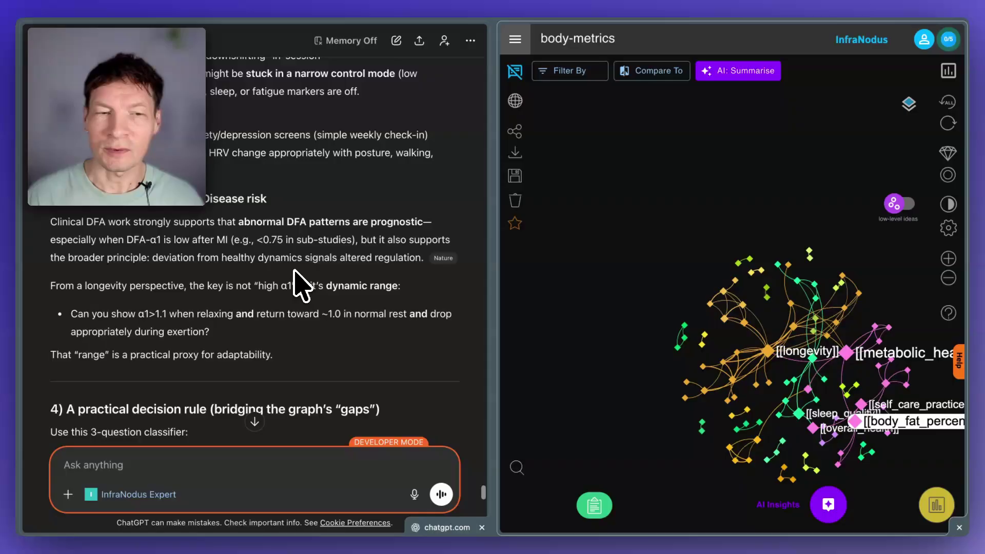
scroll(284, 343, "down", 3)
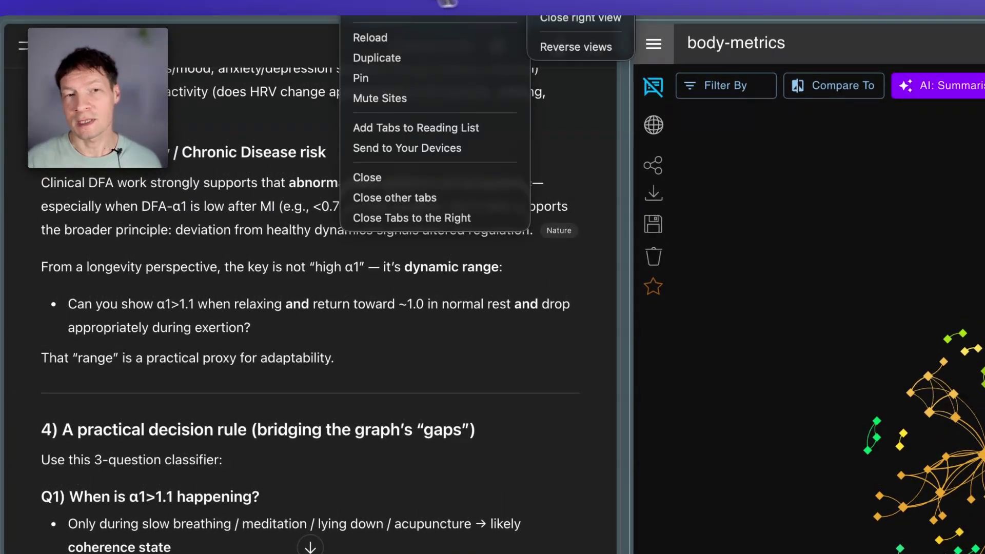
Close the split view and go from the graph to Home's Brainstorm workflow.
left_click(580, 18)
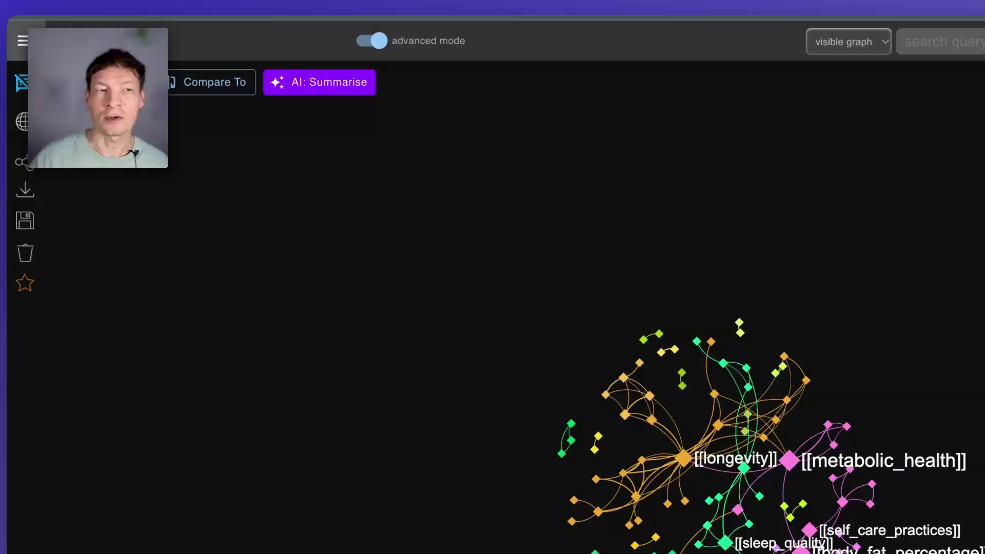
left_click(27, 40)
left_click(108, 131)
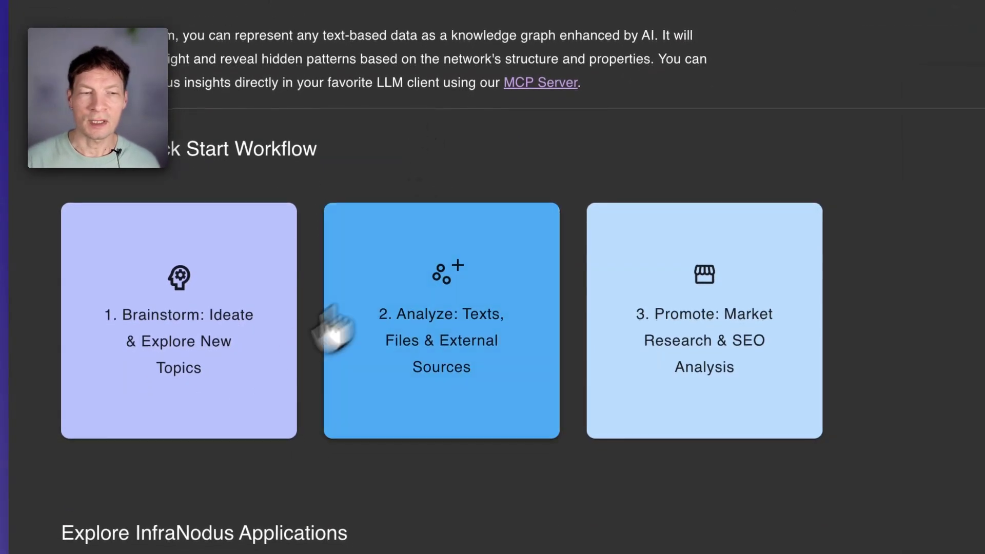
left_click(216, 385)
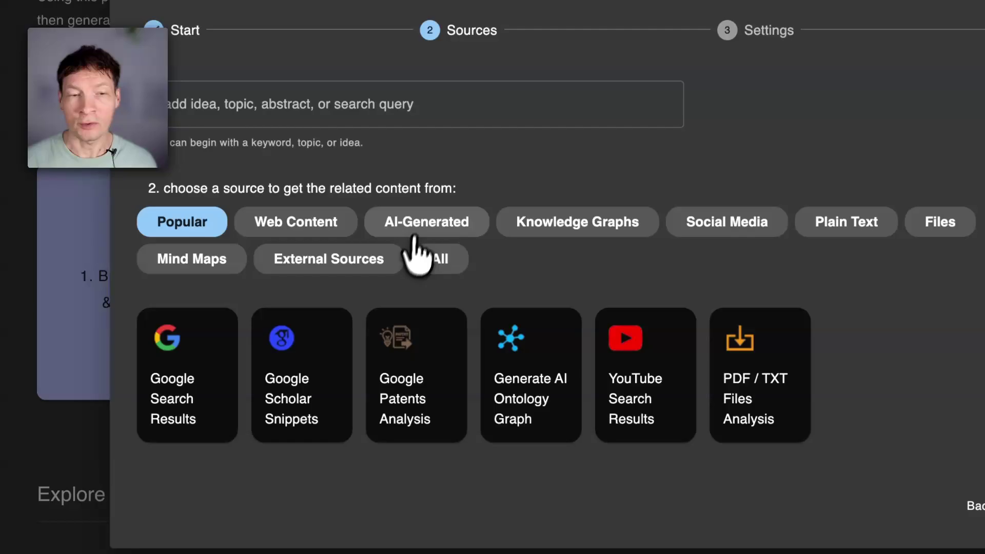
Choose AI-Generated > Generate AI Ontology Graph with GPT-4o and visualize it.
left_click(442, 225)
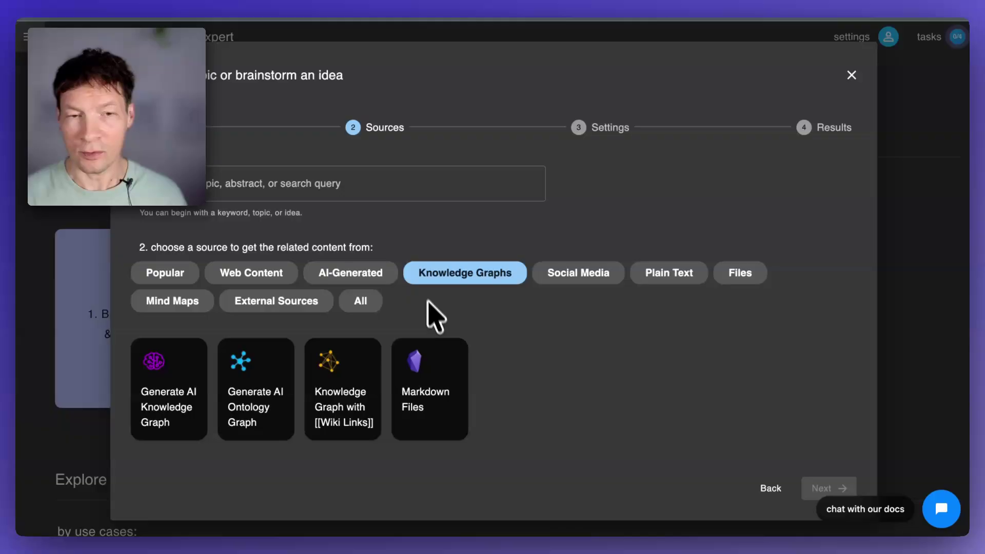
left_click(351, 273)
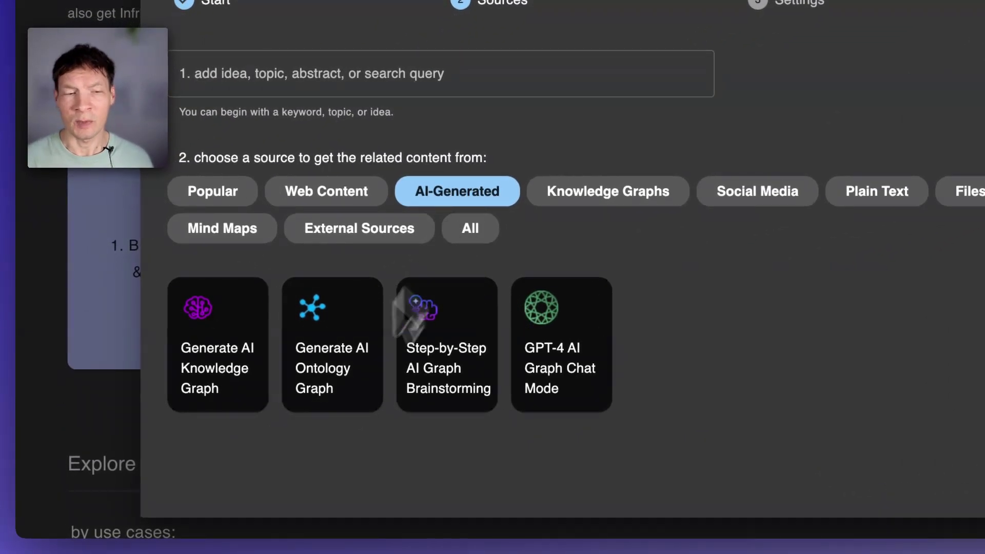
left_click(333, 360)
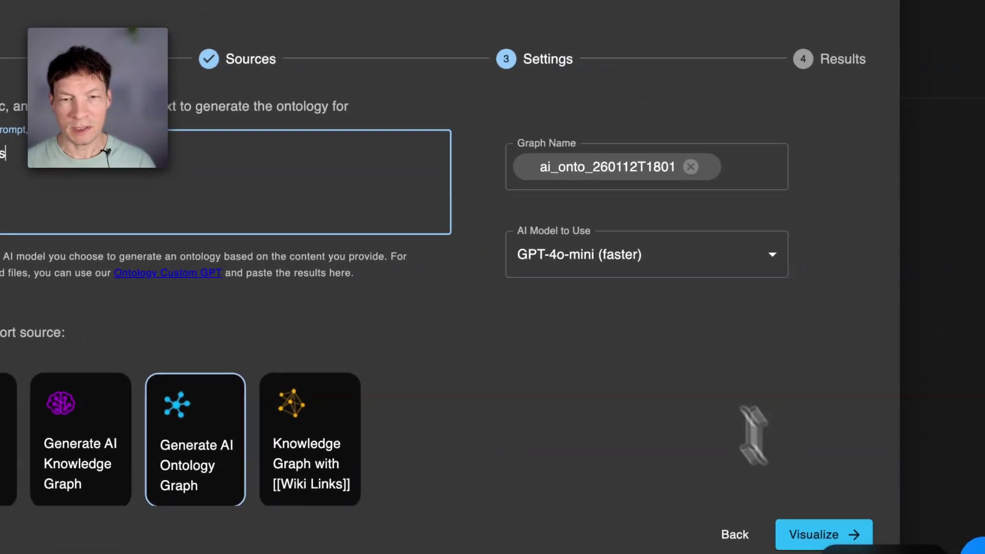
left_click(804, 306)
left_click(592, 131)
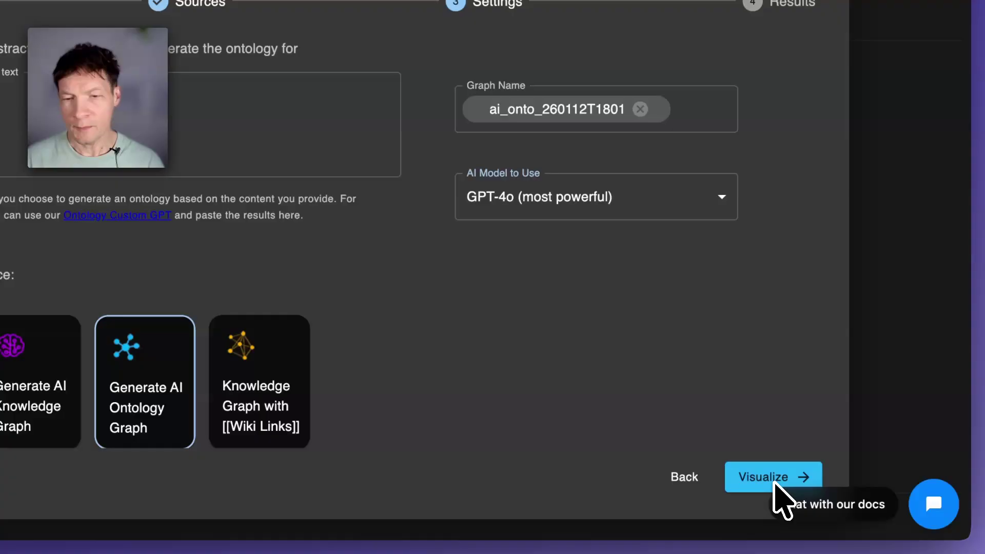
left_click(800, 531)
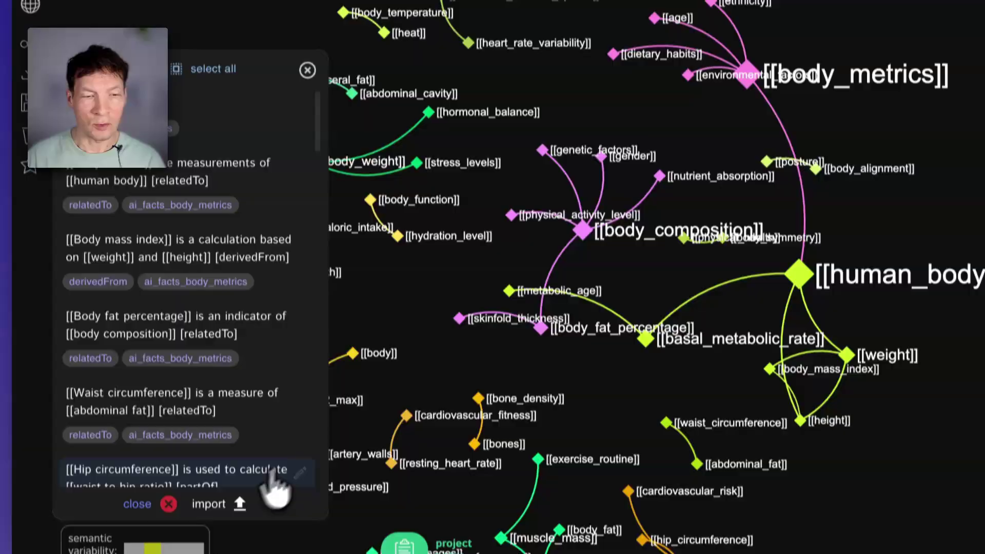
Check the import sources list, then dismiss it along with the statements panel.
left_click(239, 484)
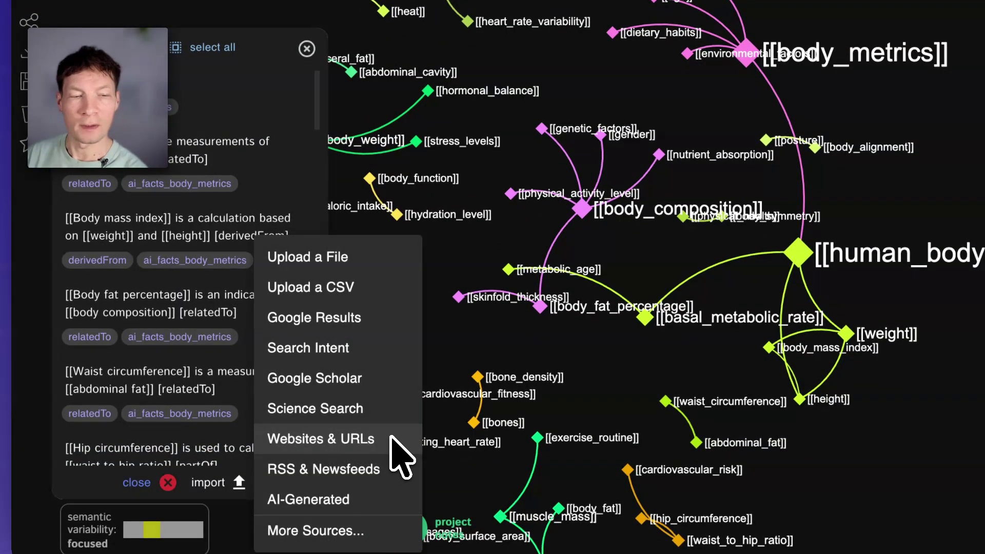
key("Escape")
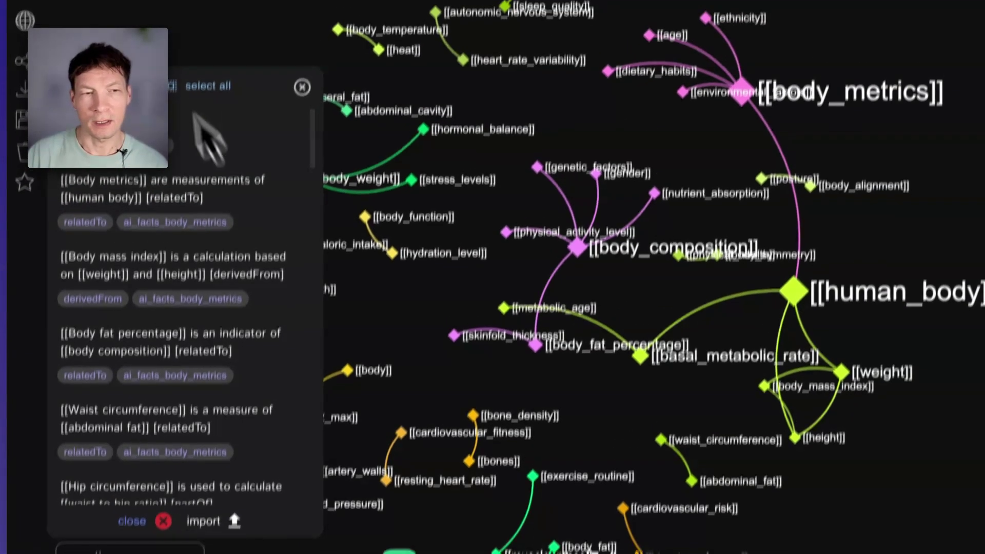
key("Escape")
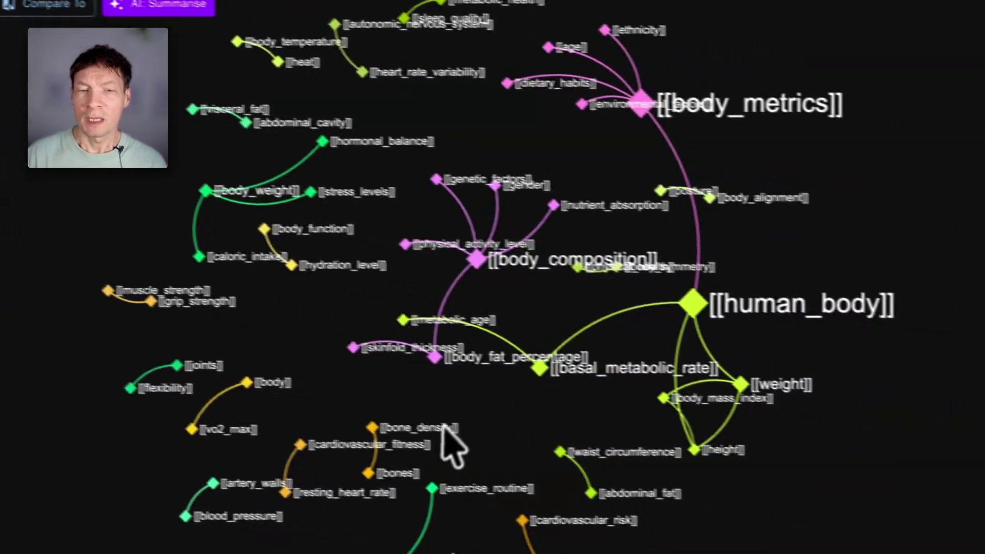
Inspect the body_metrics, human_body and cardiovascular_risk node links, then clear the selection.
left_click(605, 97)
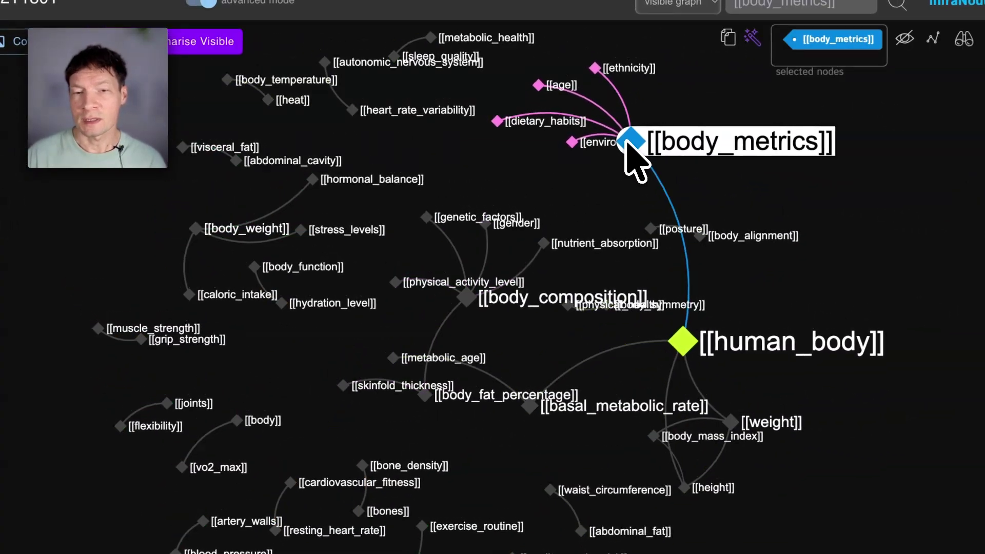
left_click(681, 340)
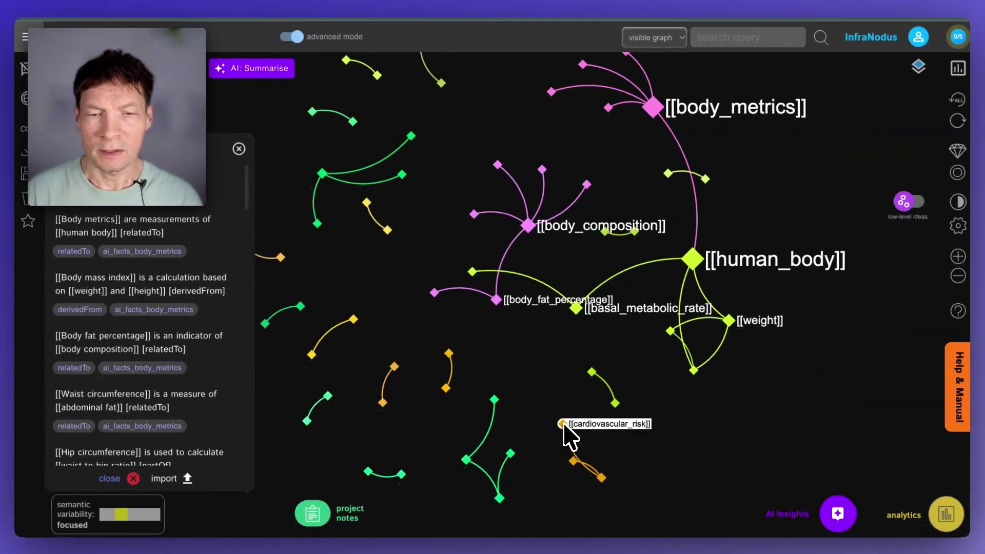
left_click(563, 432)
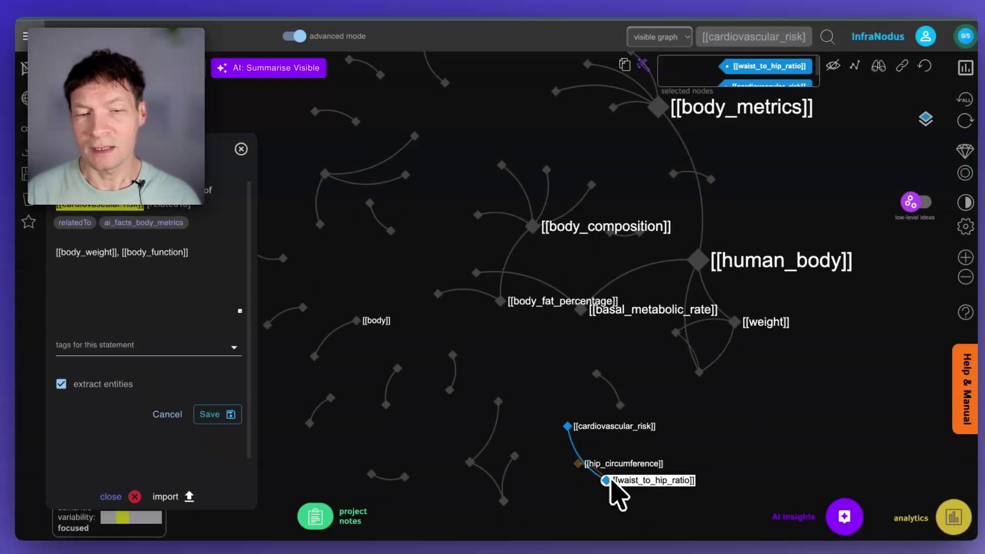
left_click(563, 424)
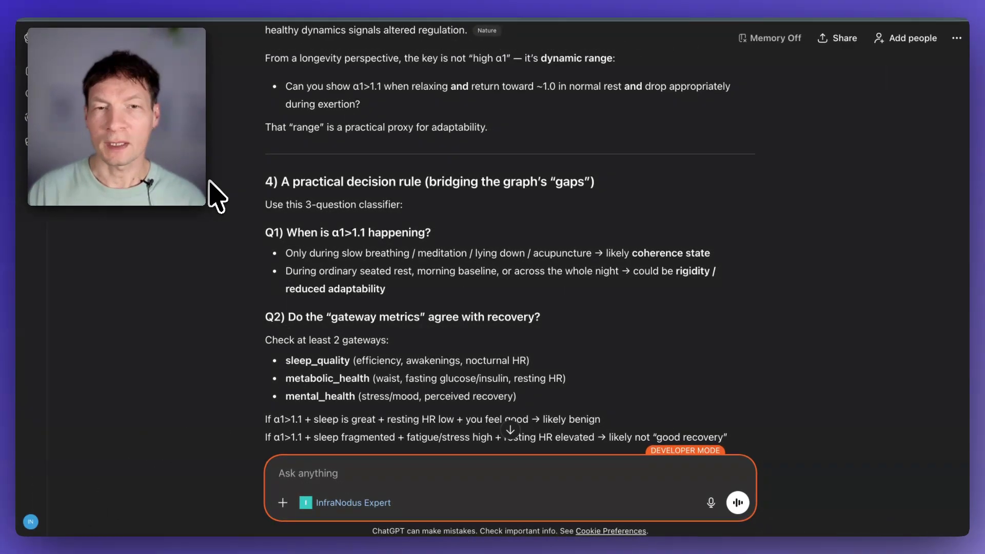
scroll(404, 290, "down", 6)
scroll(416, 300, "down", 3)
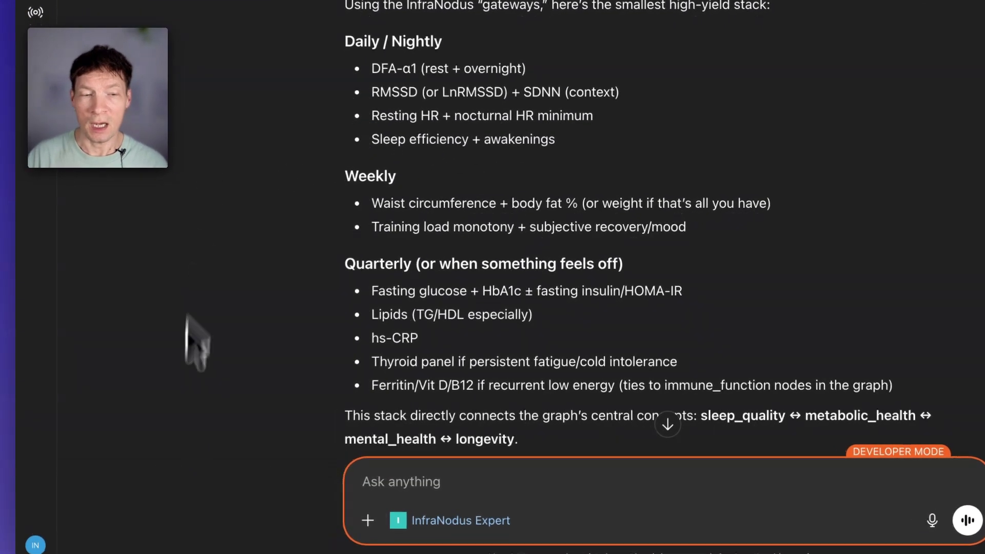
Open Settings > Apps, check Developer mode under Advanced settings, and go back.
left_click(35, 545)
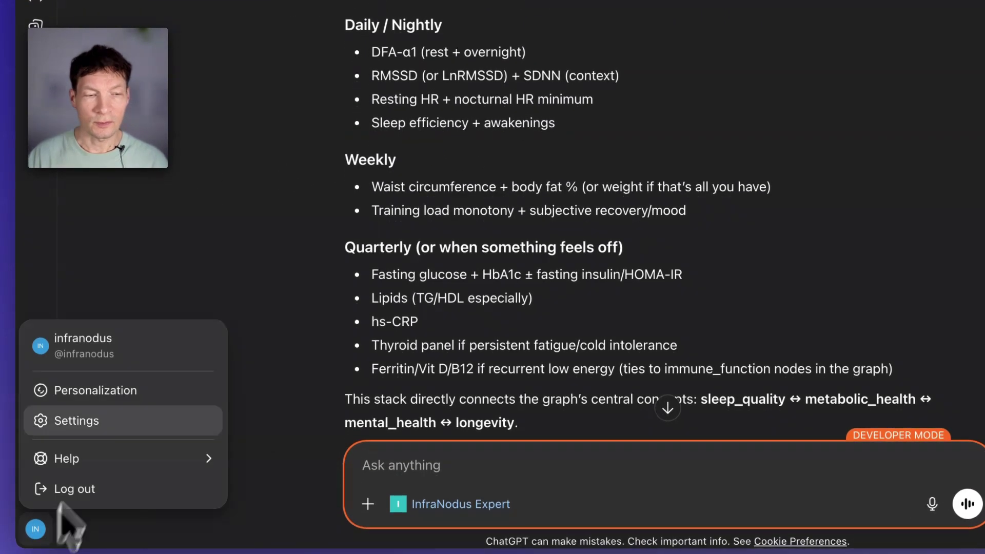
left_click(86, 421)
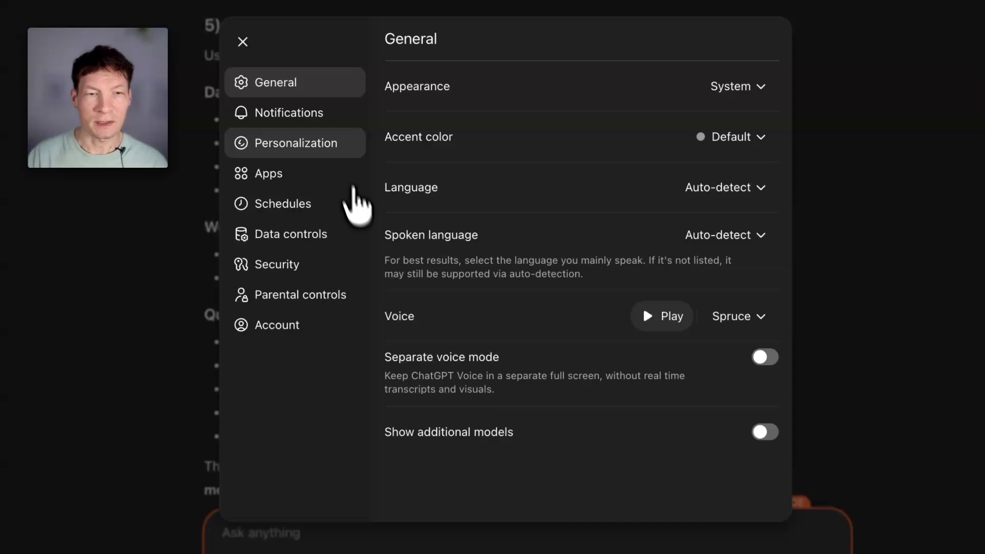
left_click(260, 178)
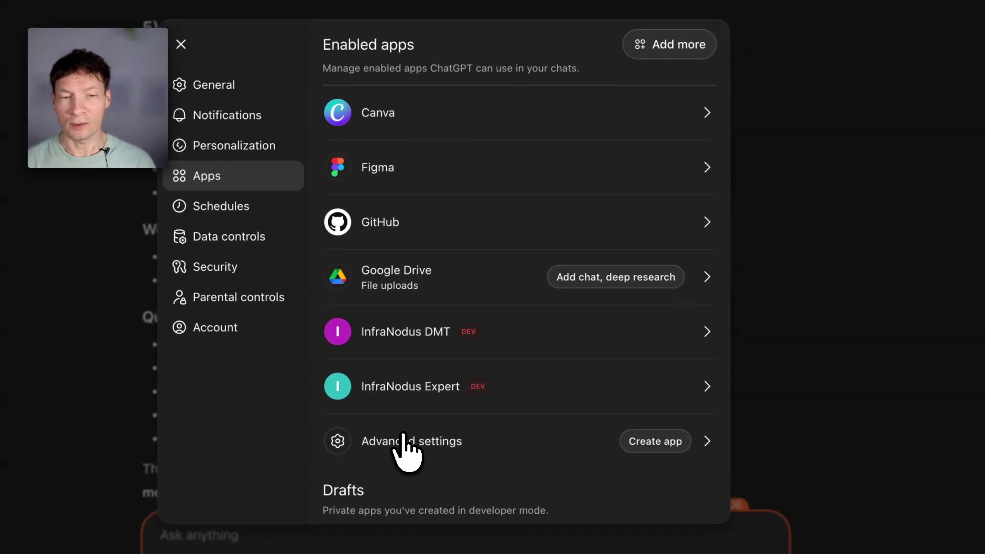
left_click(408, 445)
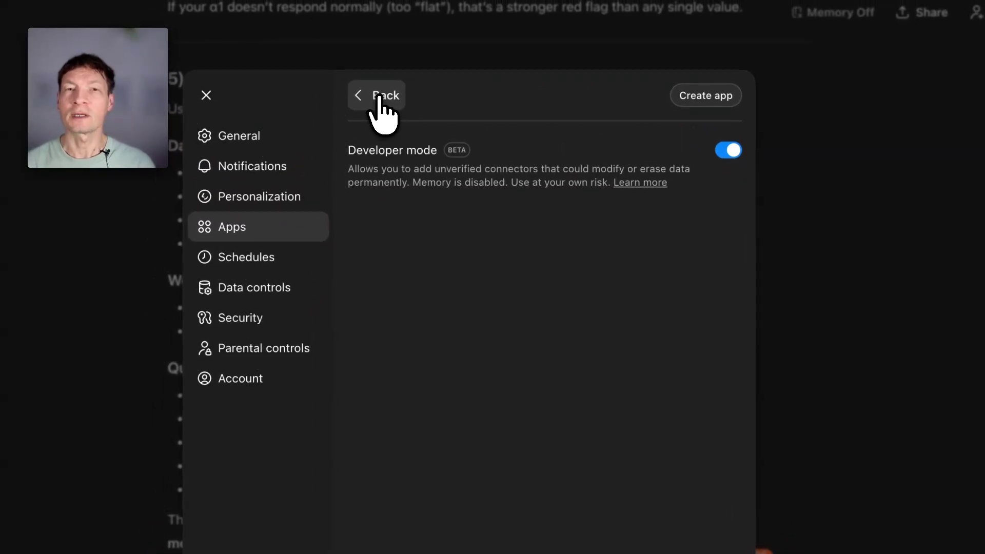
left_click(383, 100)
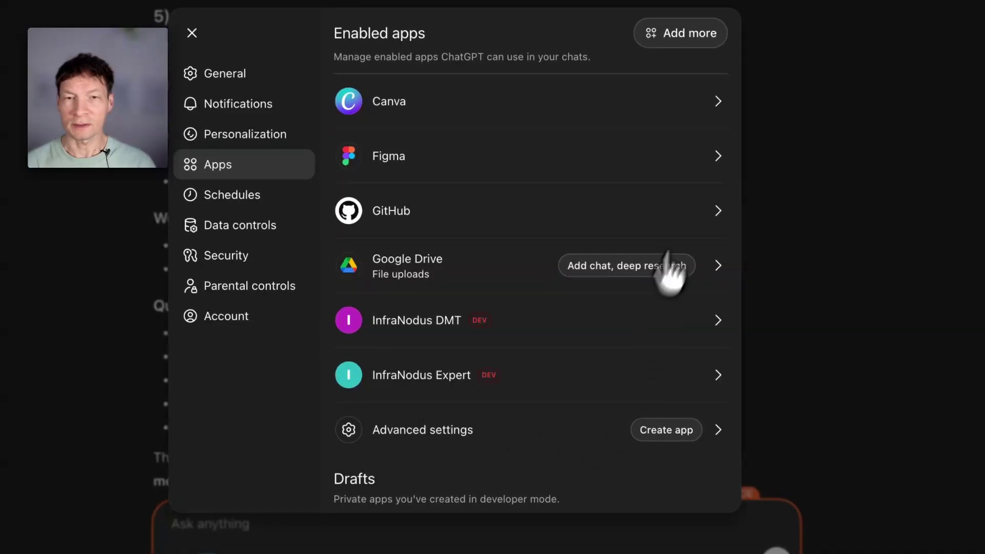
left_click(659, 431)
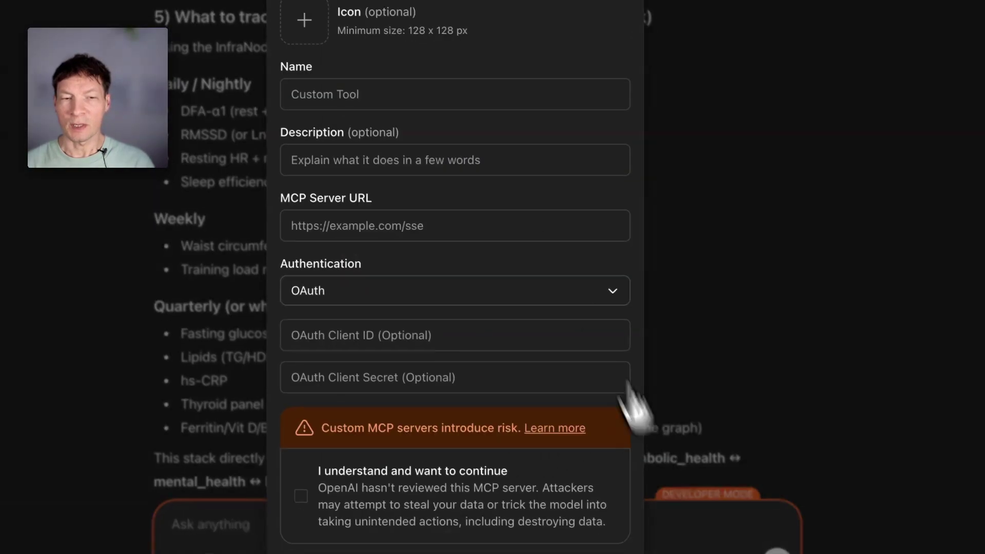
left_click(423, 174)
type("https://mcp.infranodus.co")
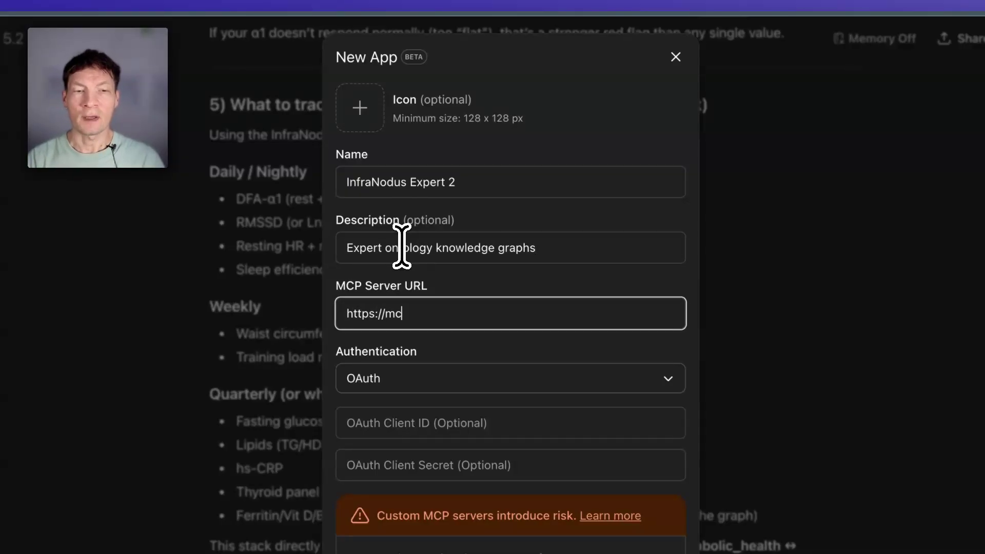
type("m")
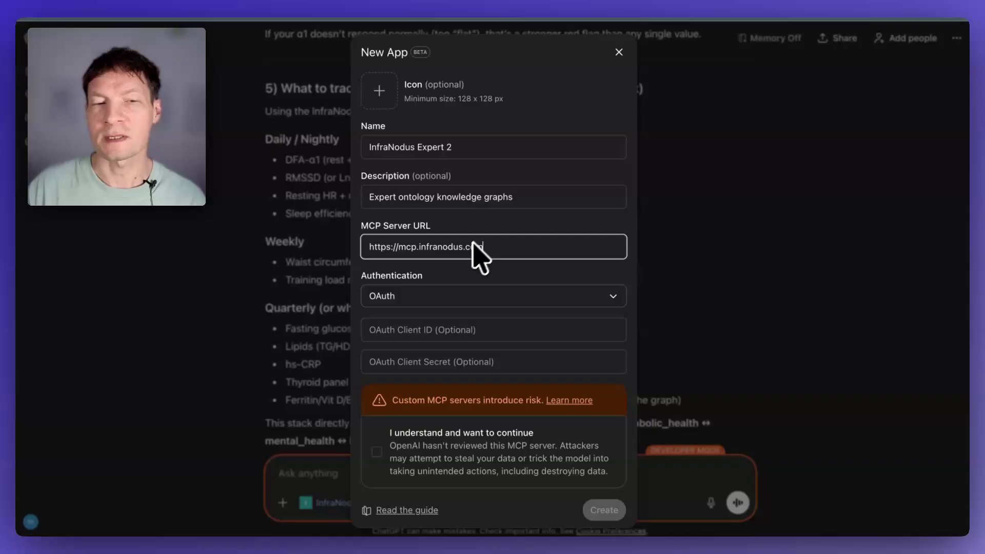
scroll(433, 404, "down", 1)
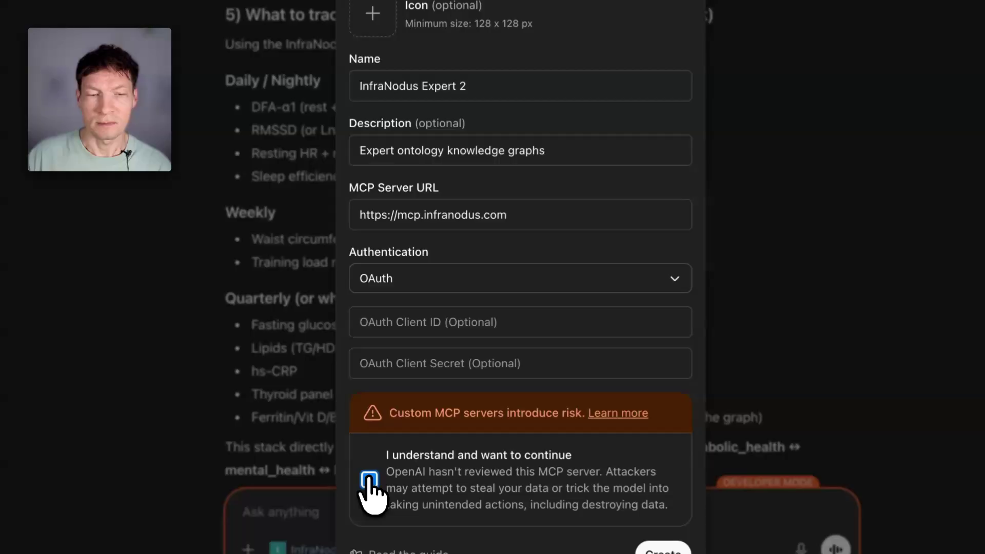
left_click(377, 448)
left_click(539, 523)
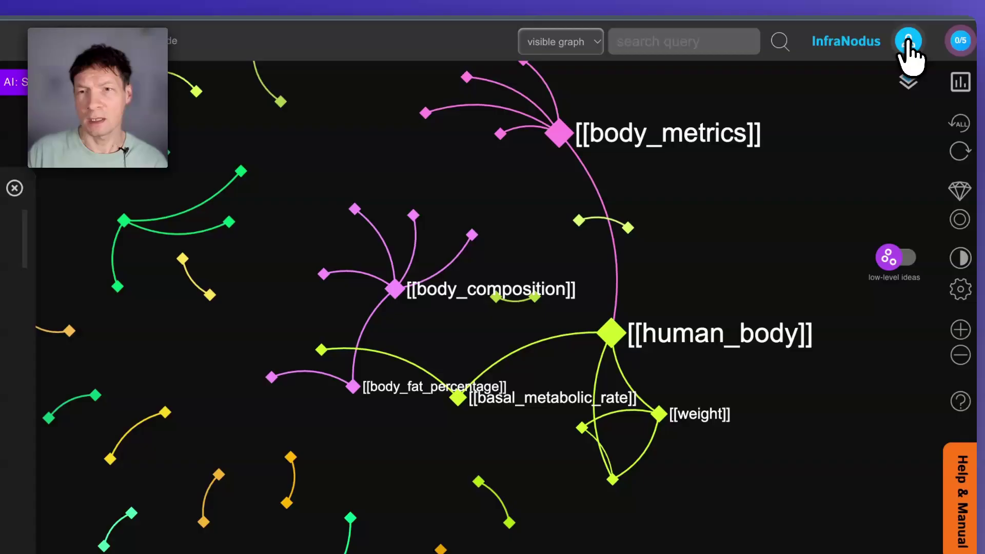
Create an InfraNodus API key named 'Chatgpt Test' on the account's API page.
left_click(910, 41)
left_click(739, 267)
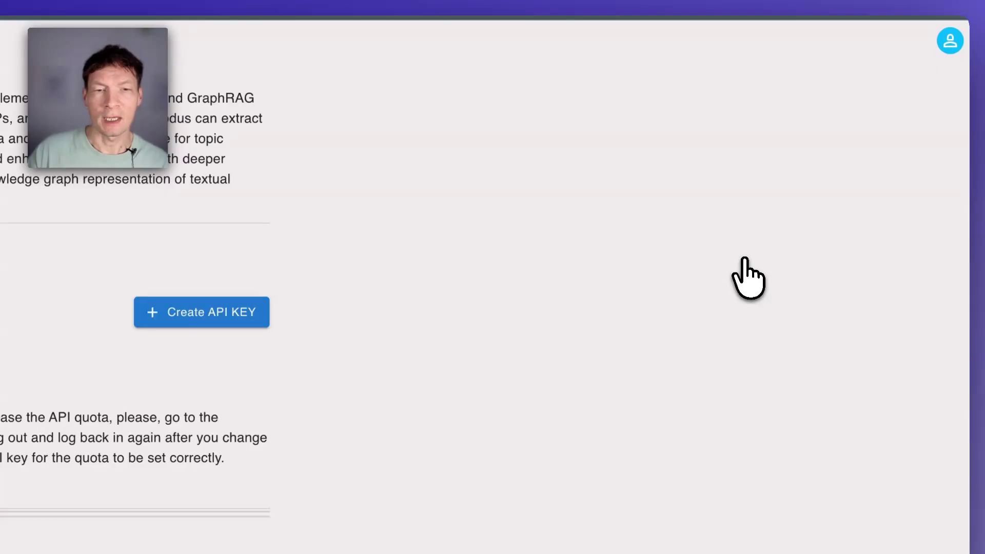
left_click(376, 221)
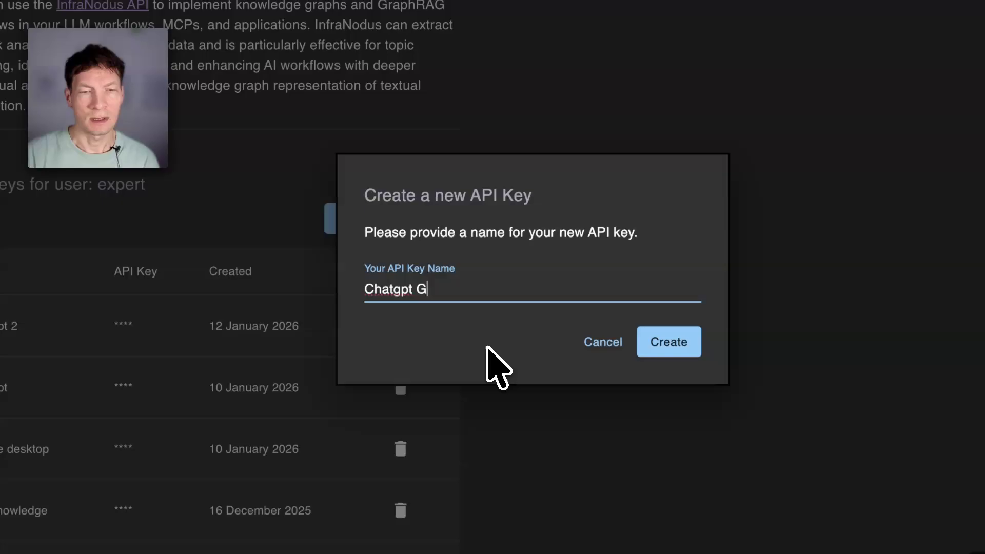
left_click(671, 342)
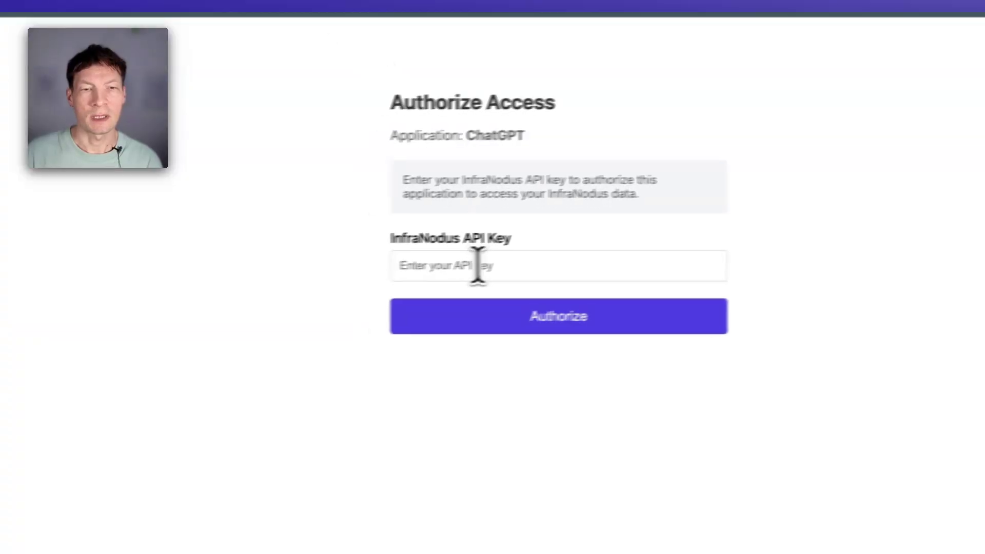
Paste the API key to authorize InfraNodus Expert 2, then return to the enabled apps.
key("ctrl+v")
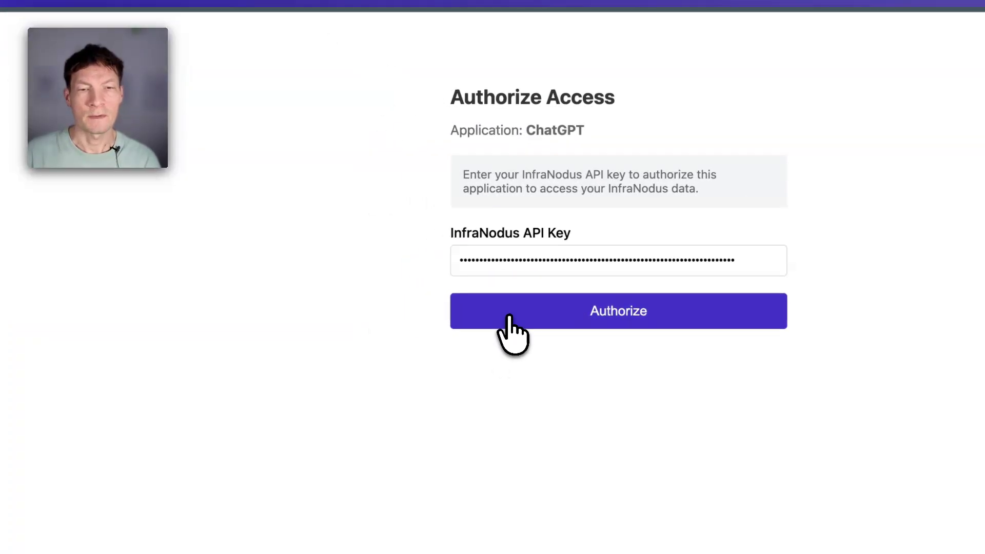
left_click(513, 322)
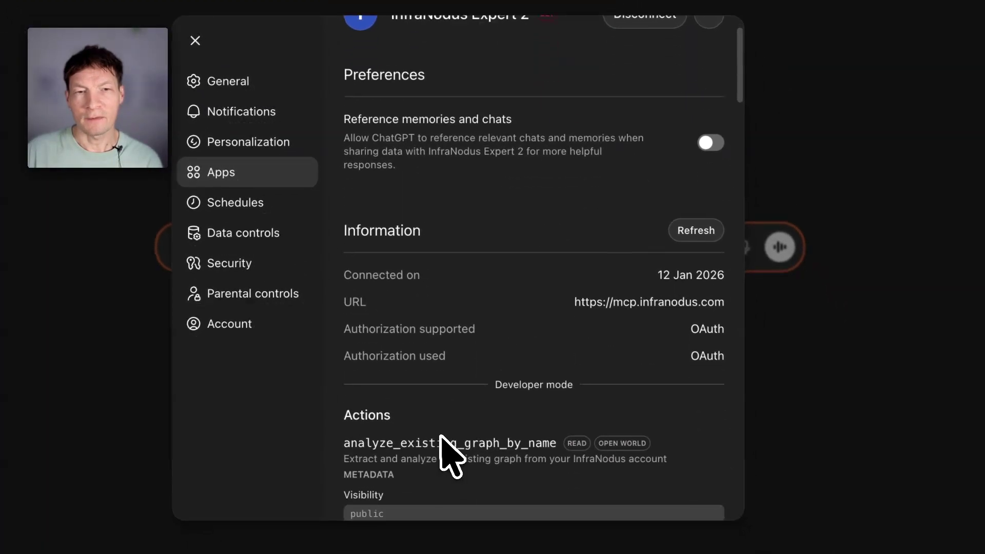
scroll(450, 455, "up", 3)
left_click(407, 94)
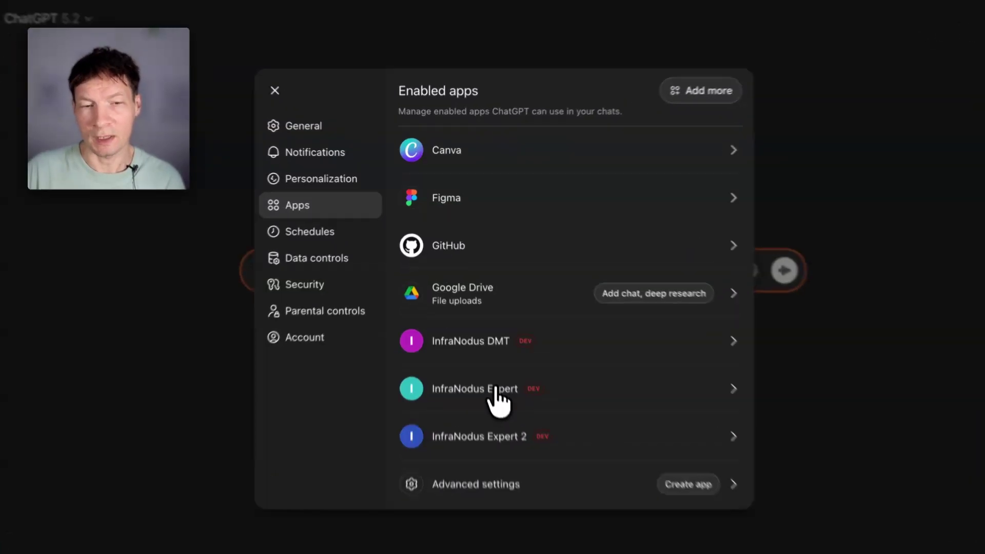
Review the InfraNodus Expert and InfraNodus DMT app details, then close Settings.
left_click(489, 364)
left_click(398, 93)
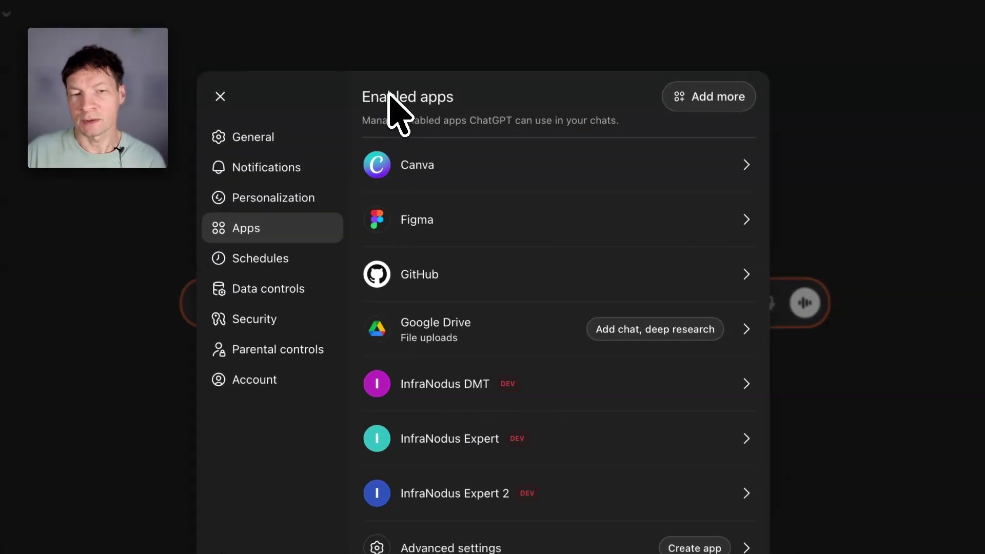
left_click(421, 383)
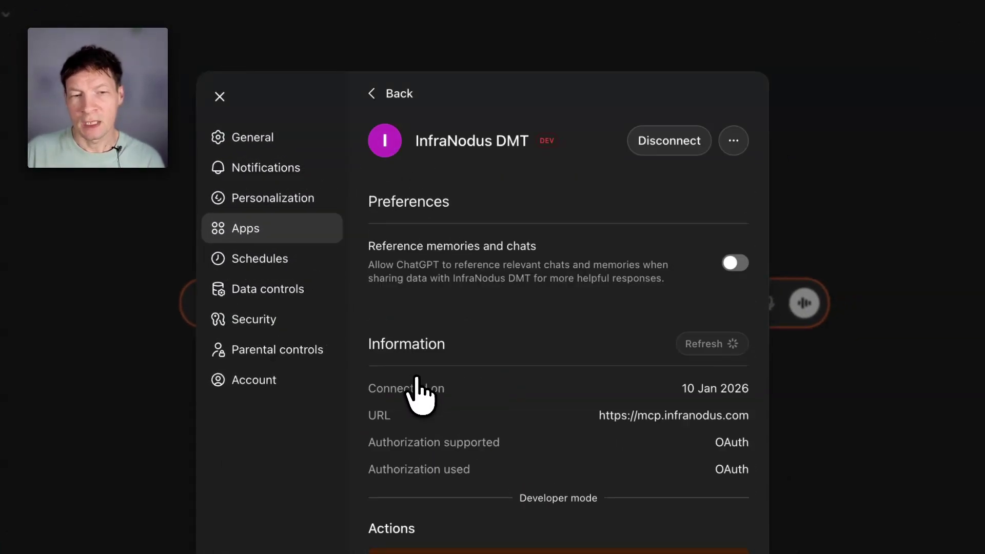
left_click(400, 96)
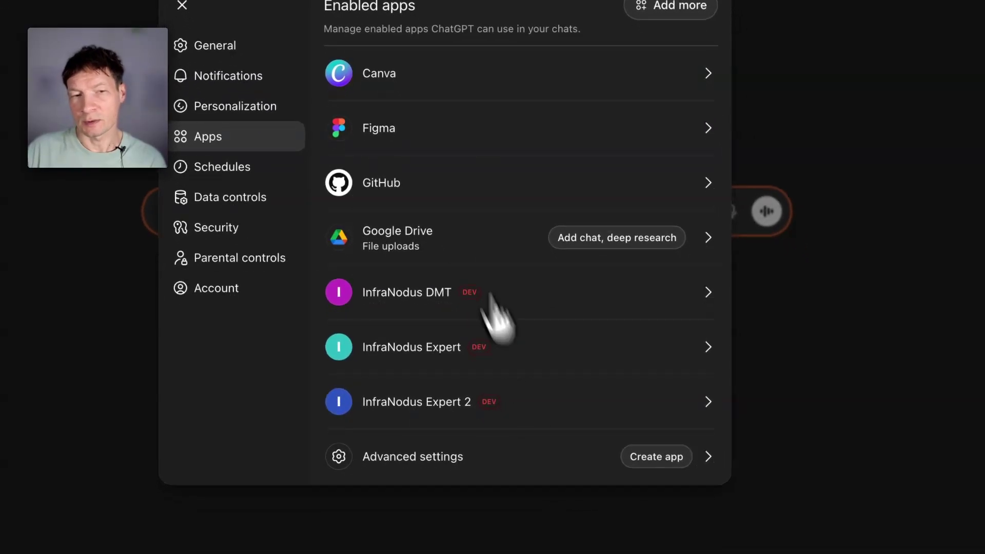
key("Escape")
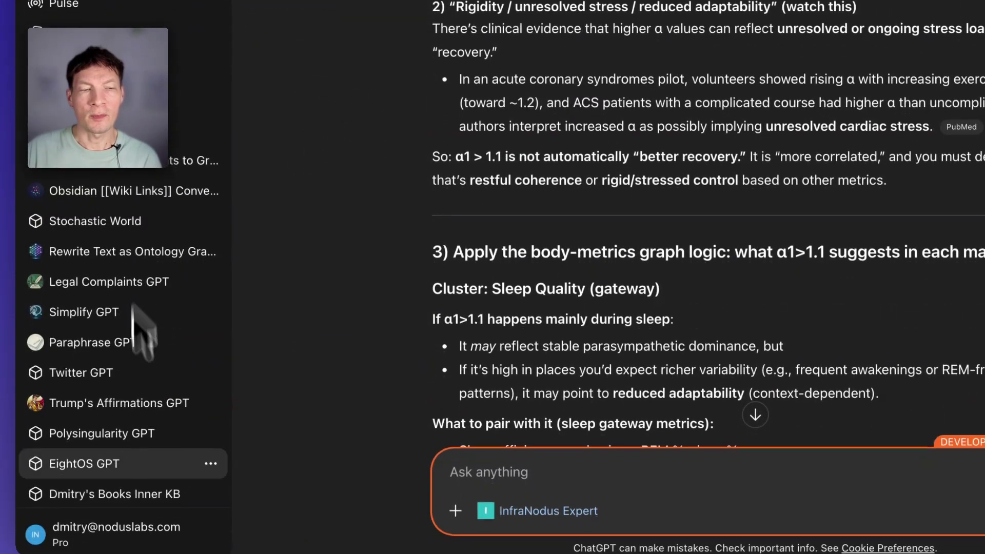
scroll(146, 347, "down", 5)
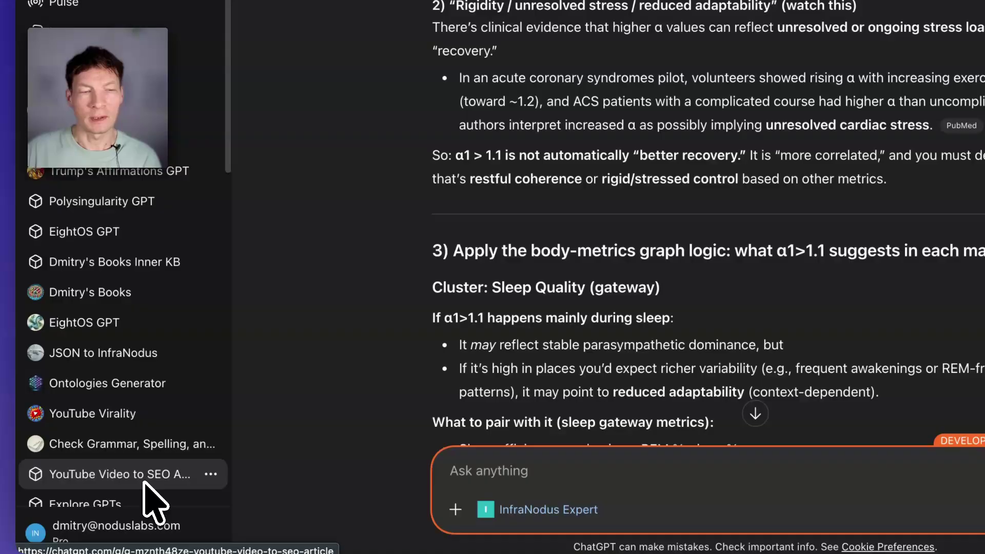
scroll(152, 500, "down", 5)
scroll(146, 493, "down", 3)
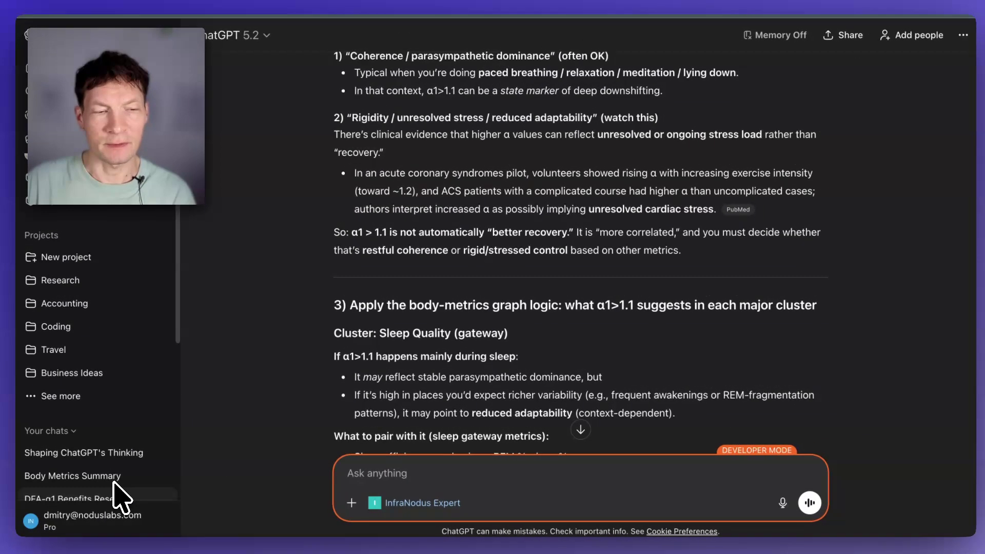
scroll(119, 497, "down", 2)
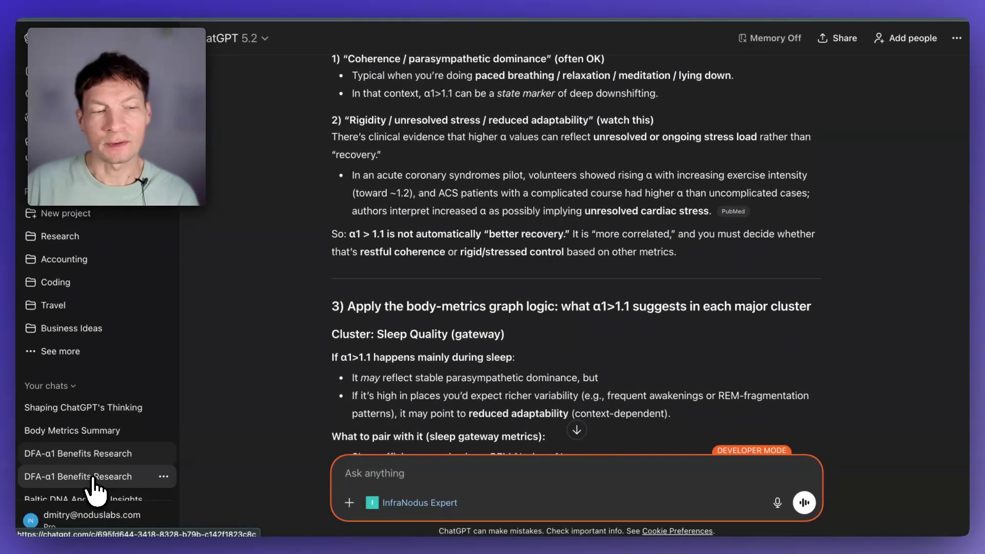
Open DFA-α1 Benefits Research, then browse the + > More apps list and dismiss it.
left_click(77, 476)
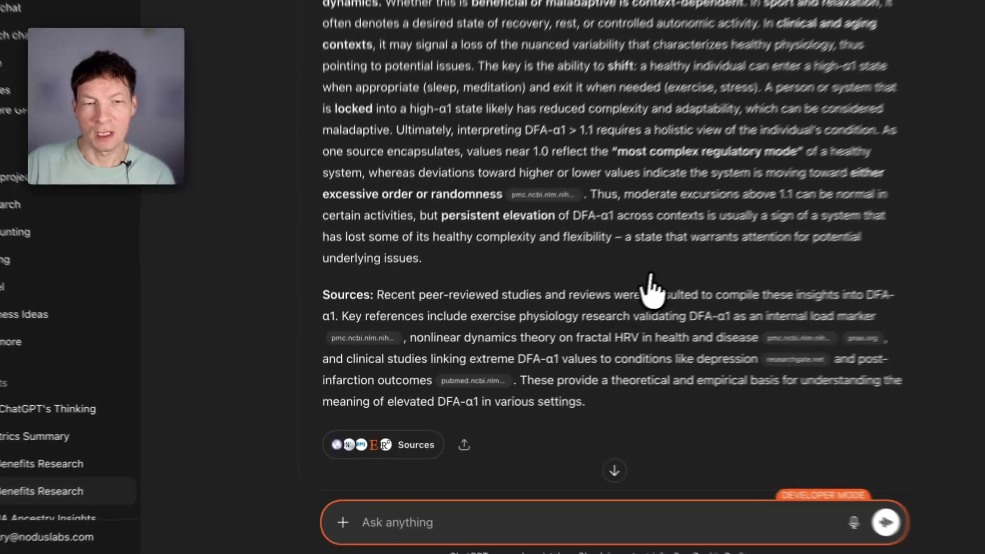
scroll(640, 292, "up", 5)
scroll(616, 305, "up", 2)
scroll(616, 305, "down", 5)
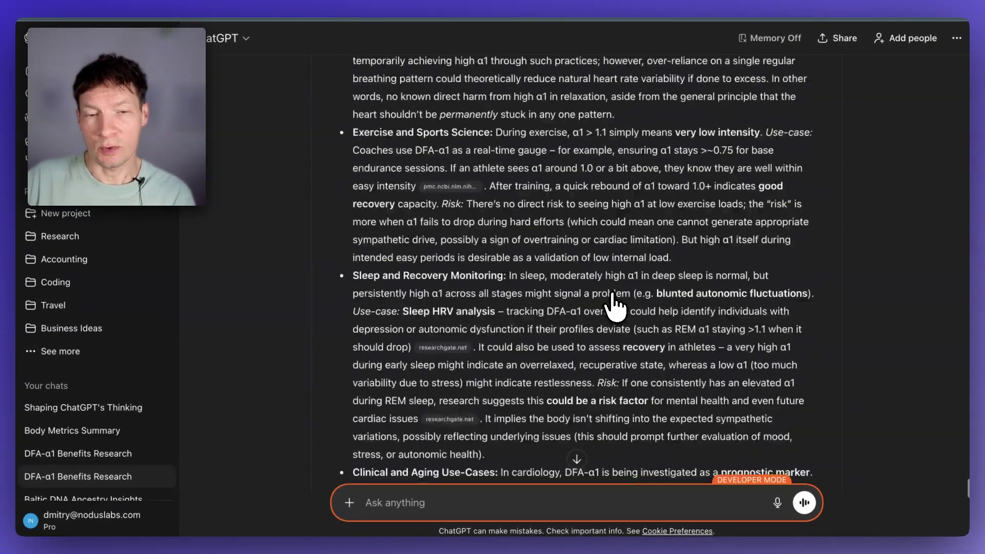
scroll(616, 304, "down", 5)
scroll(616, 304, "down", 2)
scroll(615, 304, "down", 5)
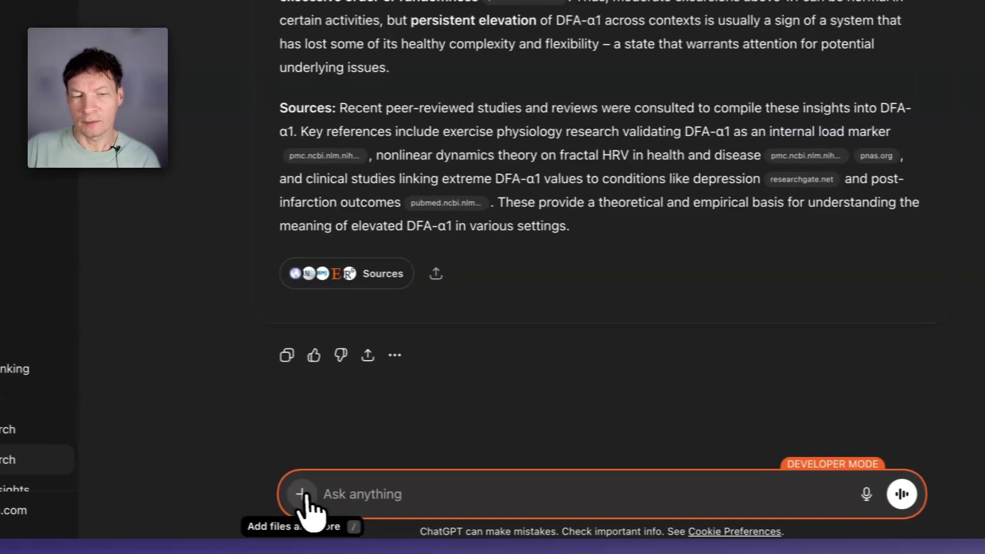
left_click(303, 494)
left_click(362, 454)
left_click(401, 493)
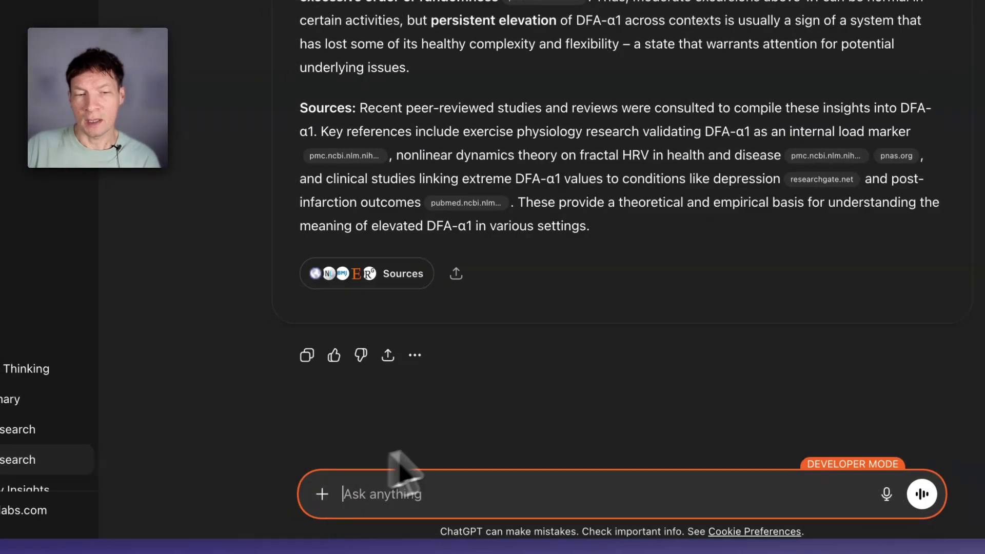
left_click(322, 493)
left_click(362, 454)
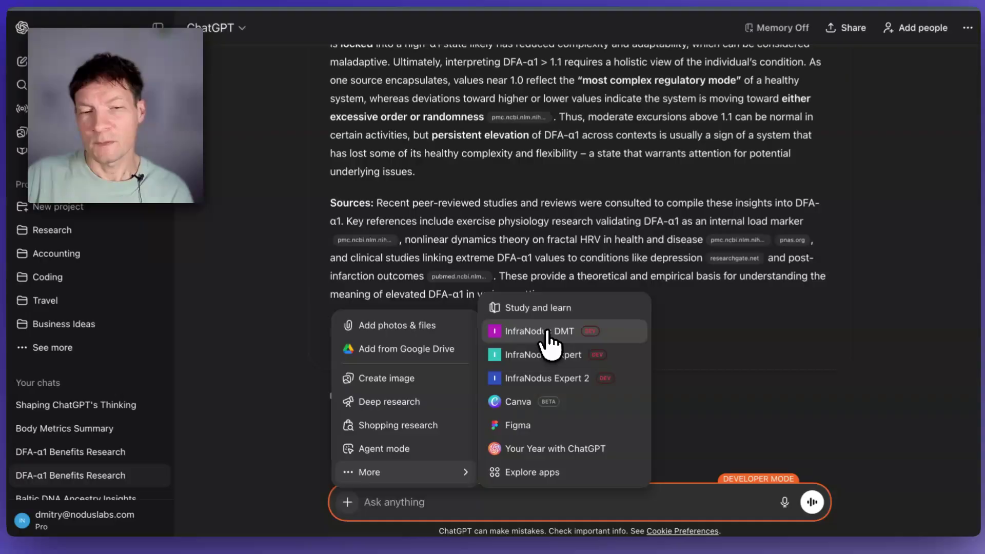
left_click(724, 340)
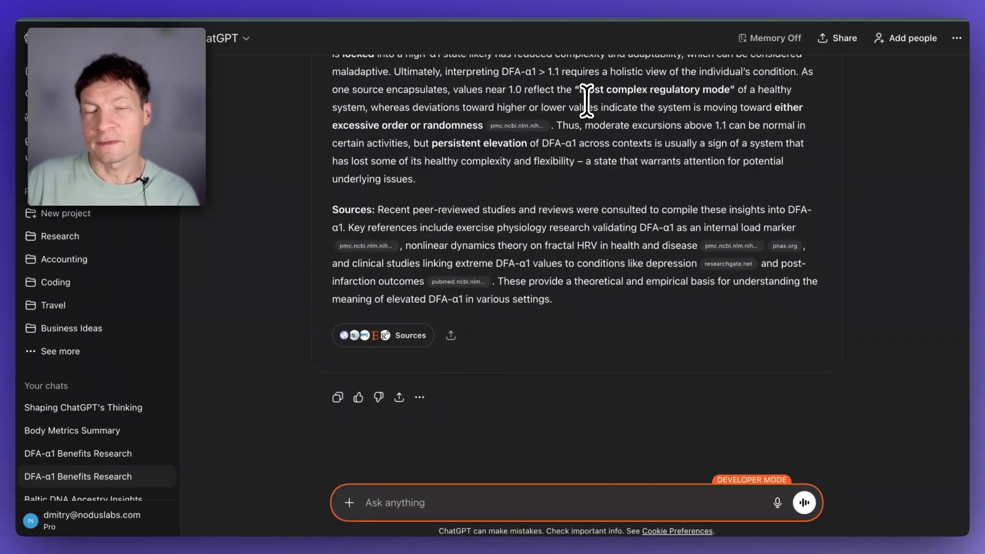
Copy the DFA-α1 conversation's share link and open a new browser tab for it.
left_click(839, 40)
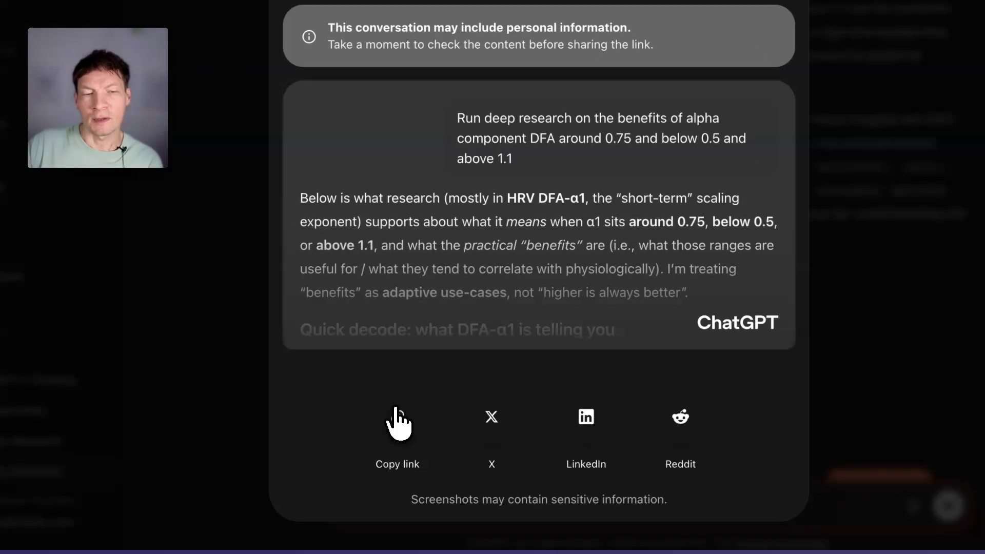
left_click(399, 419)
key("super+t")
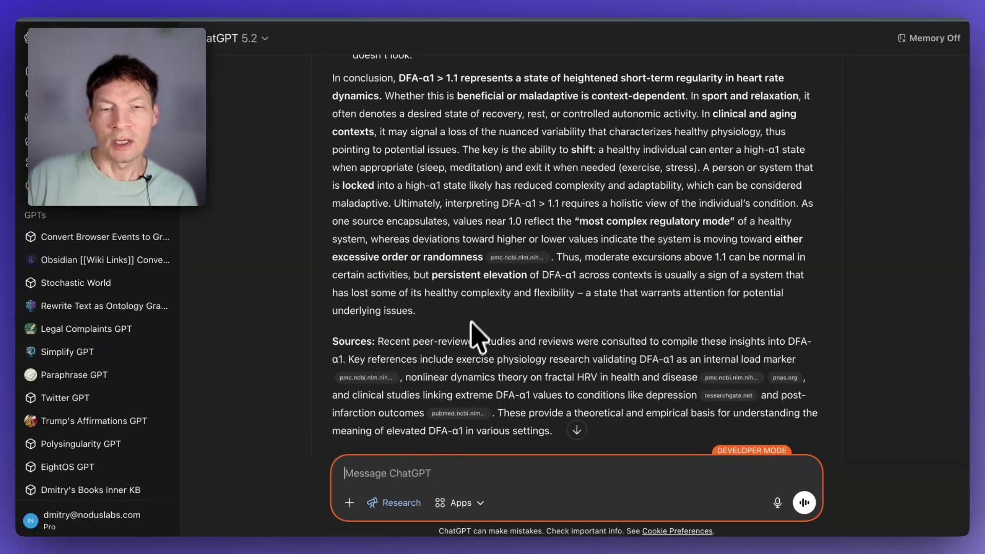
scroll(477, 335, "down", 3)
Turn off deep research, attach InfraNodus Expert, and send the body-metrics graph ontology request.
left_click(372, 503)
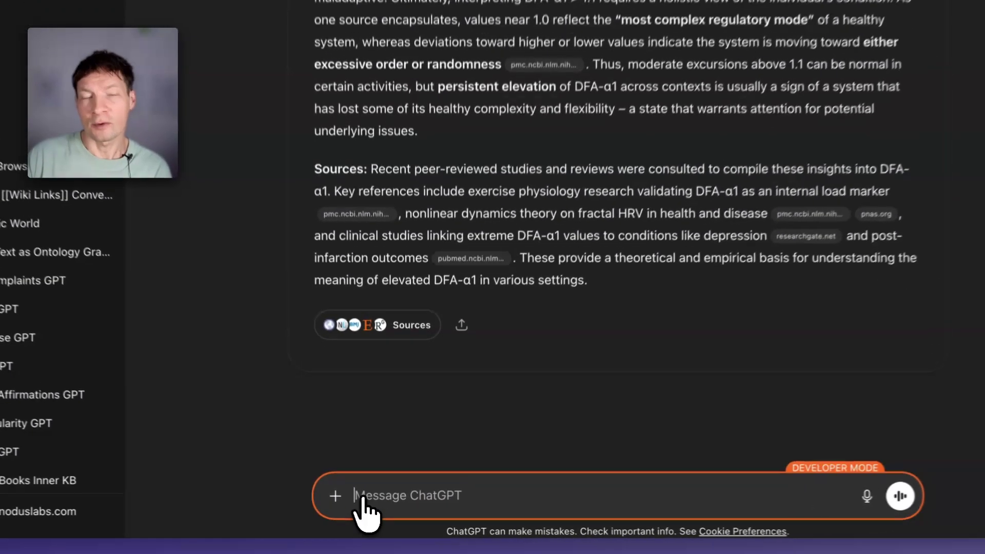
left_click(349, 503)
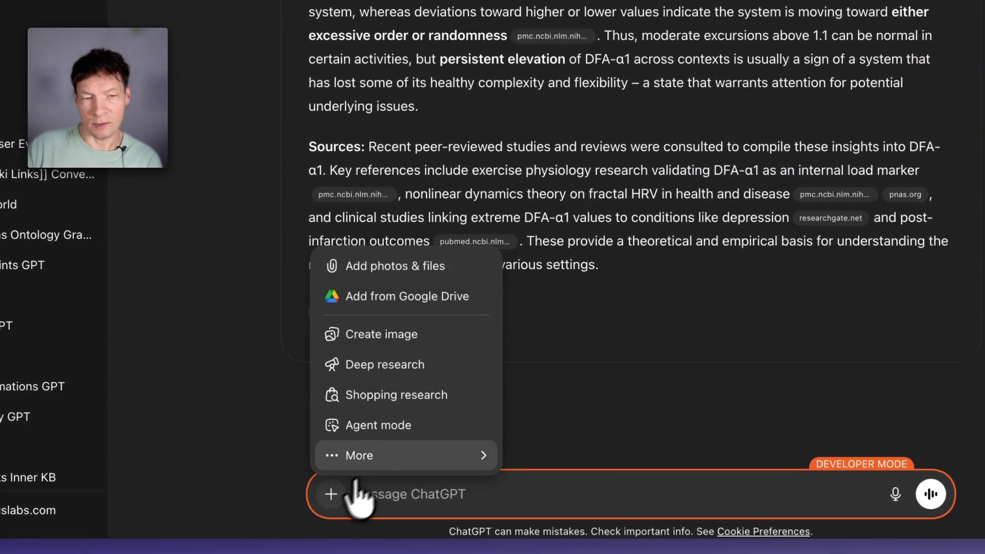
mouse_move(359, 456)
left_click(601, 306)
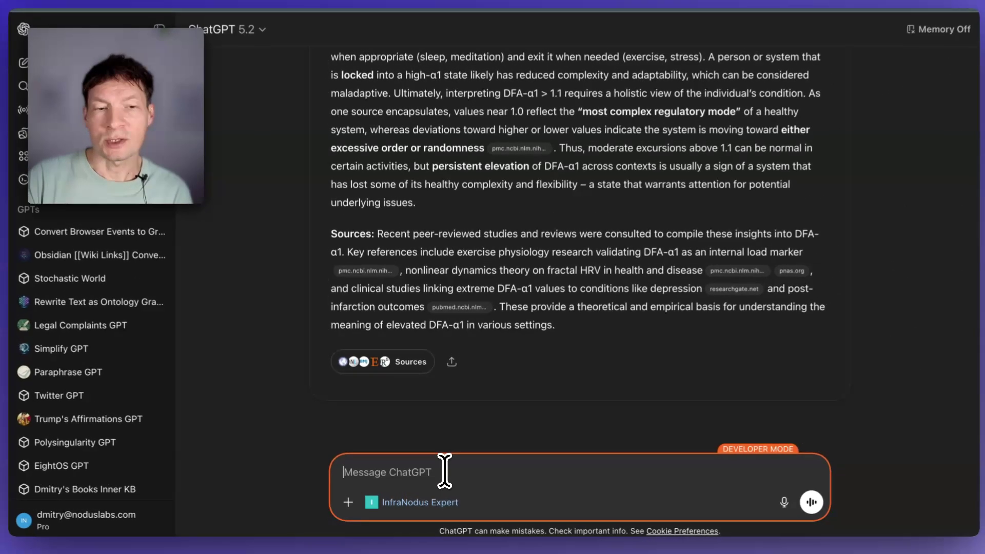
type("Fetc")
type("h the bod")
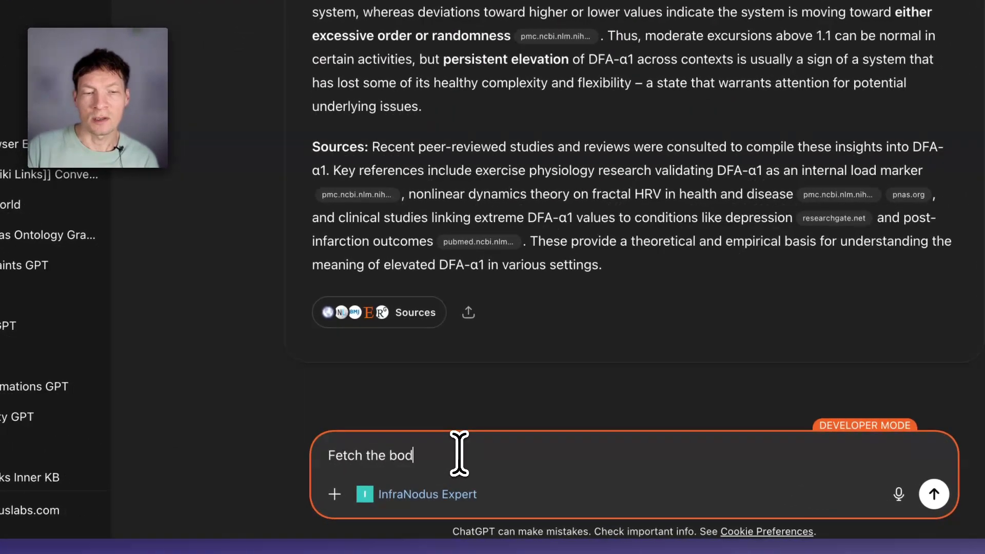
type("y-metr")
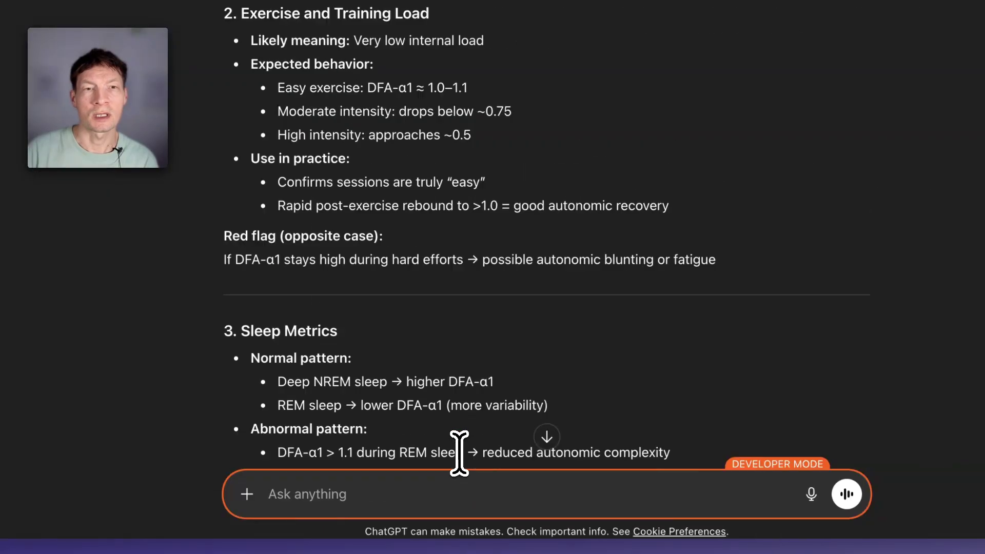
type("ics graph from InfraNodus and use its logic and ontology to provide insights")
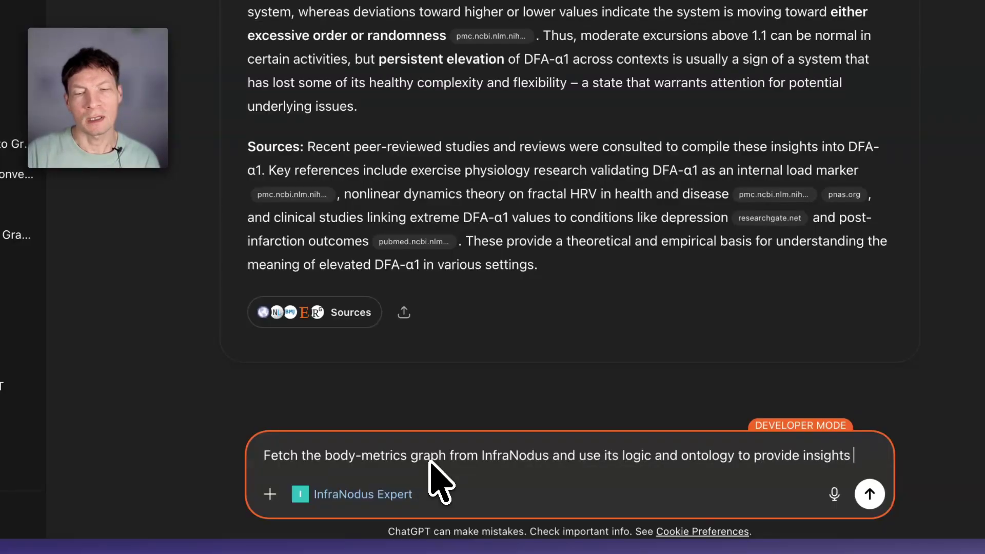
type("n the conversation above.")
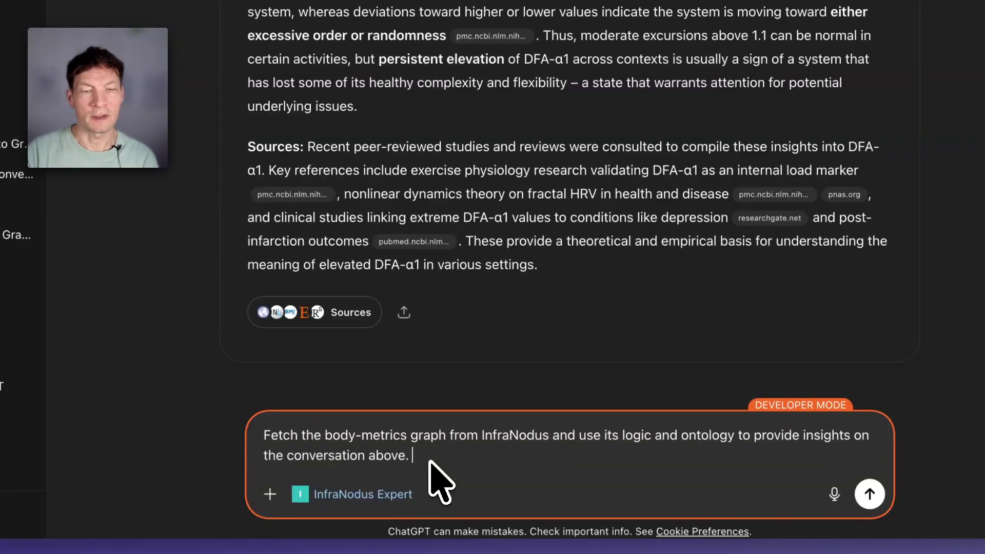
key("Return")
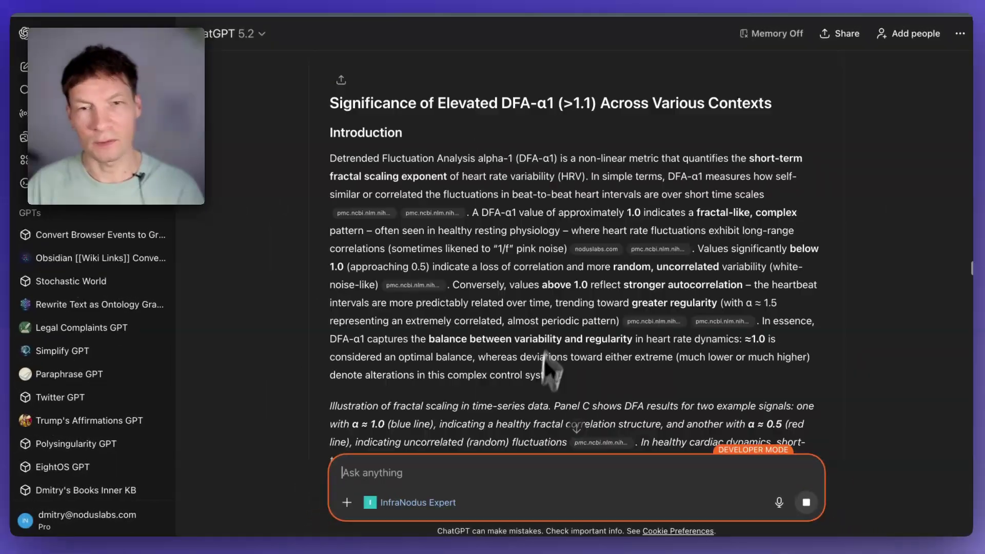
scroll(593, 220, "down", 5)
scroll(593, 219, "down", 5)
scroll(592, 219, "down", 5)
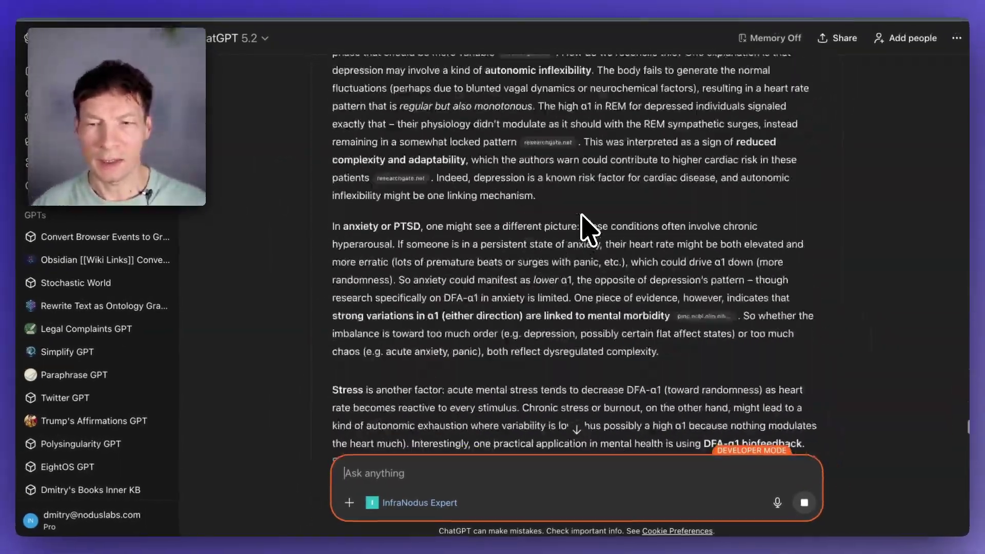
scroll(589, 223, "down", 5)
scroll(585, 227, "down", 5)
scroll(585, 227, "down", 3)
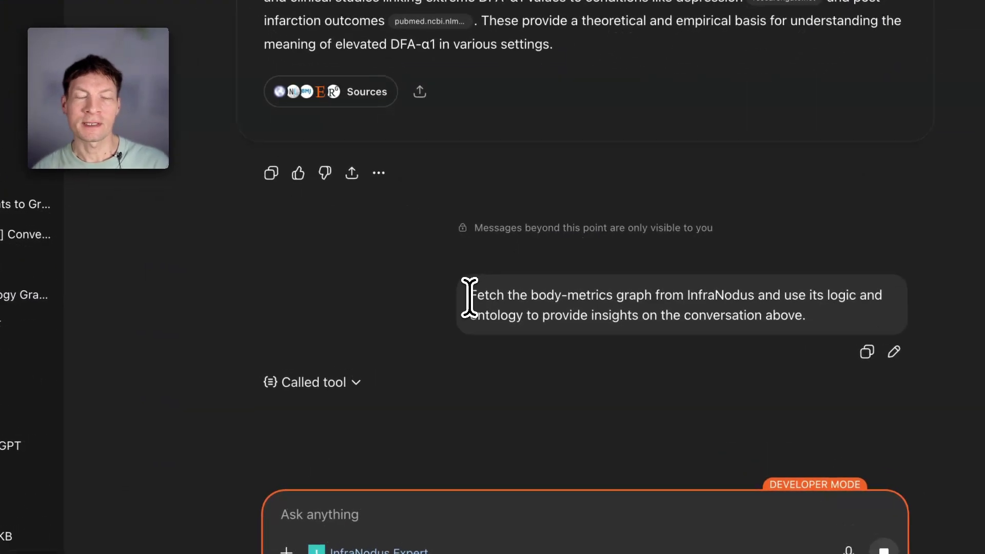
Highlight the opening words of the sent request while the InfraNodus tool call finishes.
left_click_drag(475, 298, 544, 296)
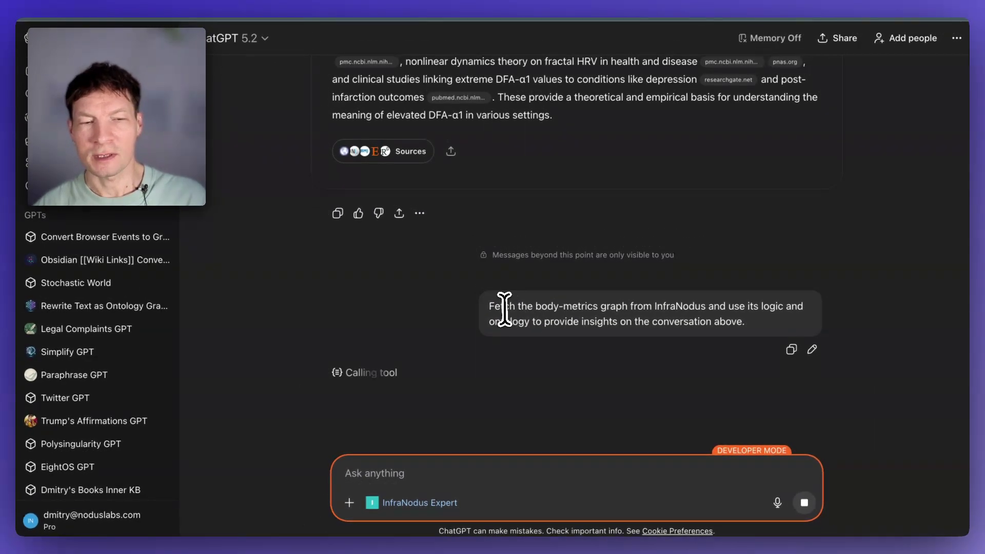
left_click_drag(491, 307, 532, 306)
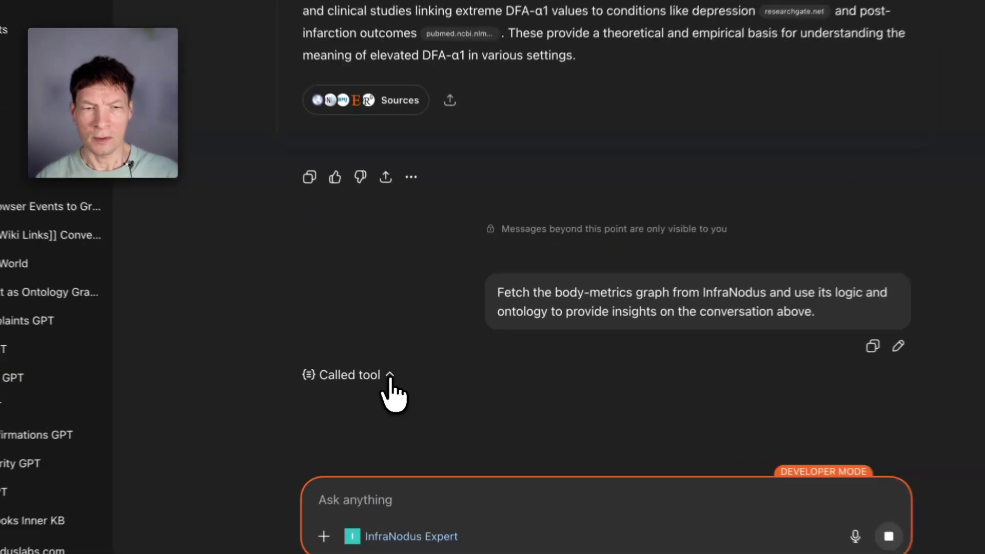
Expand the InfraNodus tool call's Request and Response JSON, then collapse Response to read the answer.
left_click(401, 372)
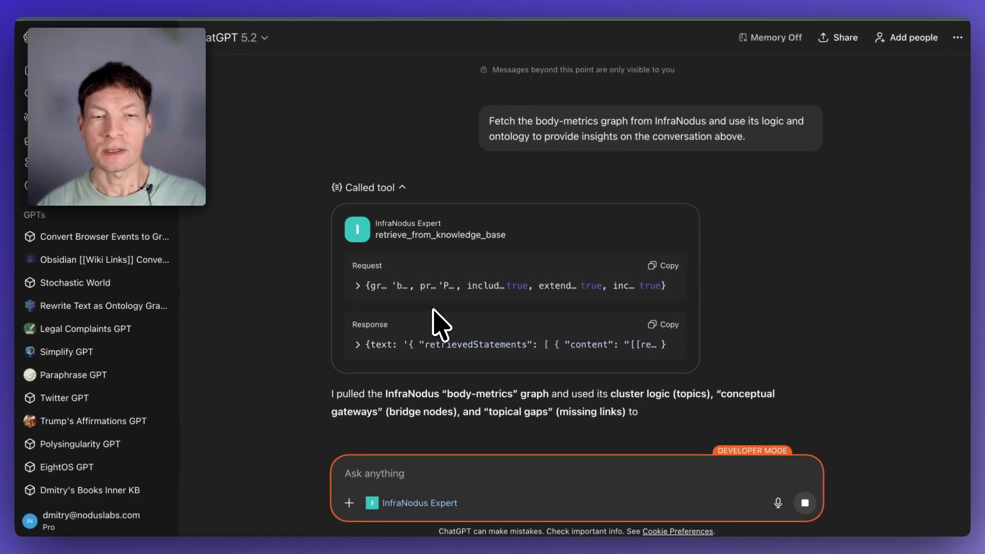
left_click(356, 284)
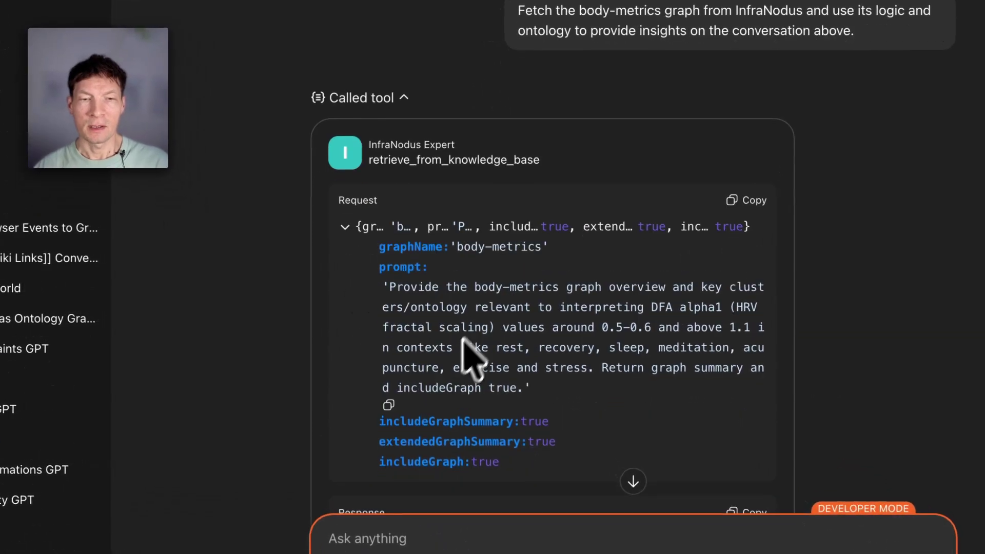
left_click(345, 227)
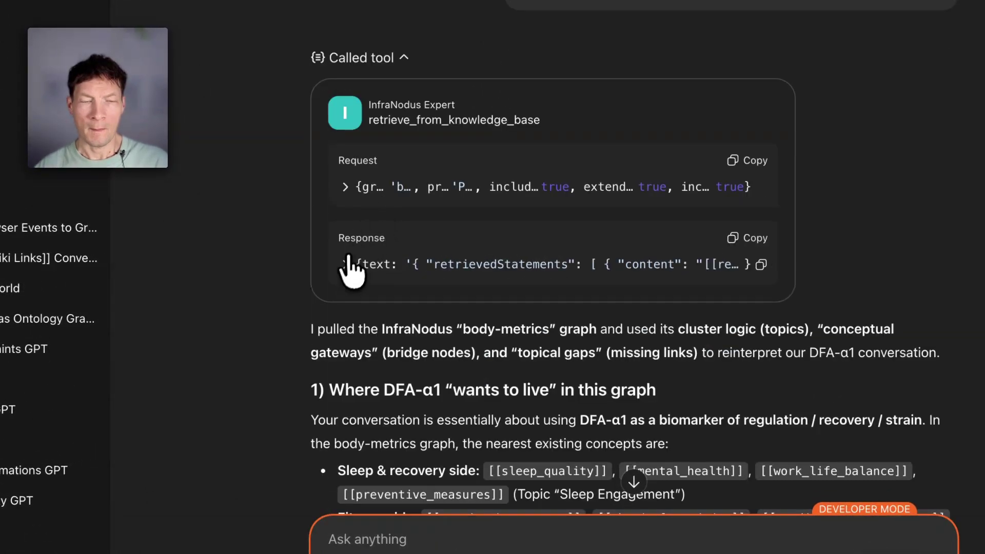
left_click(350, 269)
scroll(462, 300, "down", 10)
scroll(471, 300, "down", 5)
scroll(472, 300, "down", 10)
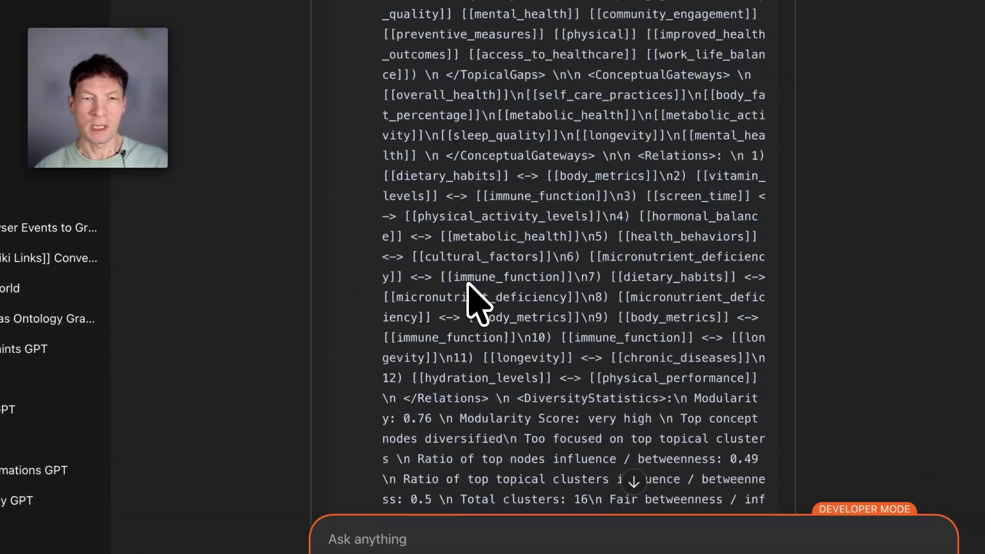
scroll(471, 301, "down", 8)
scroll(462, 297, "up", 15)
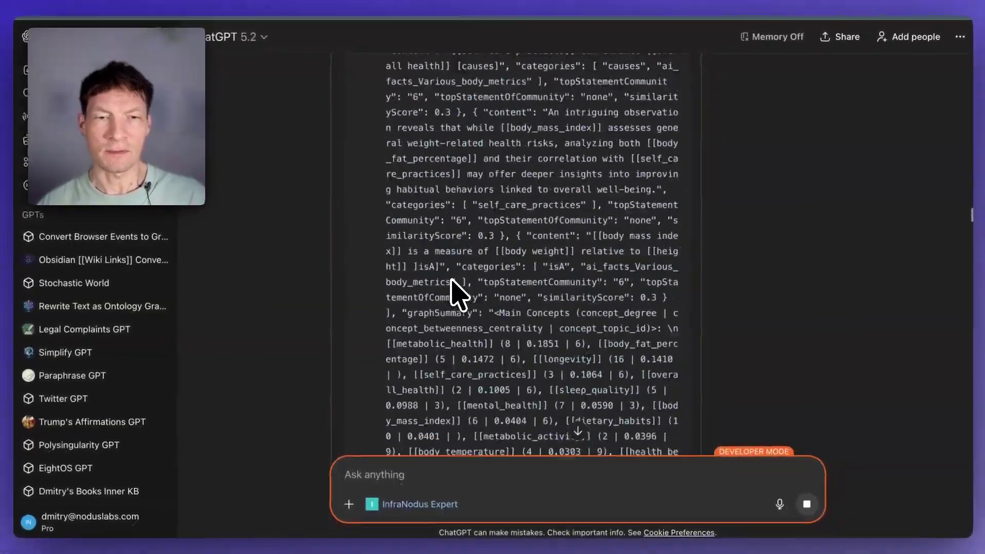
scroll(459, 295, "up", 12)
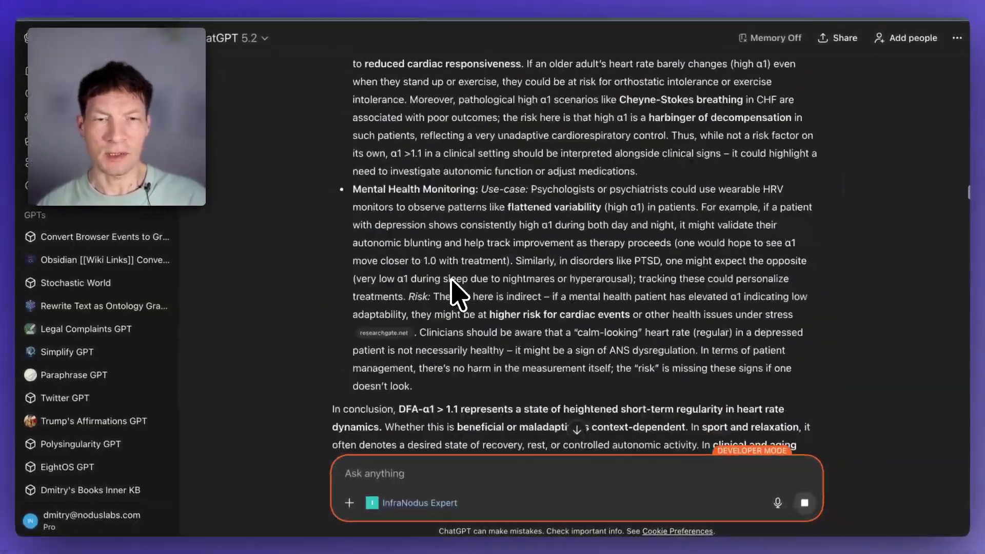
scroll(459, 295, "up", 8)
scroll(458, 295, "down", 10)
scroll(458, 295, "down", 6)
scroll(455, 293, "down", 6)
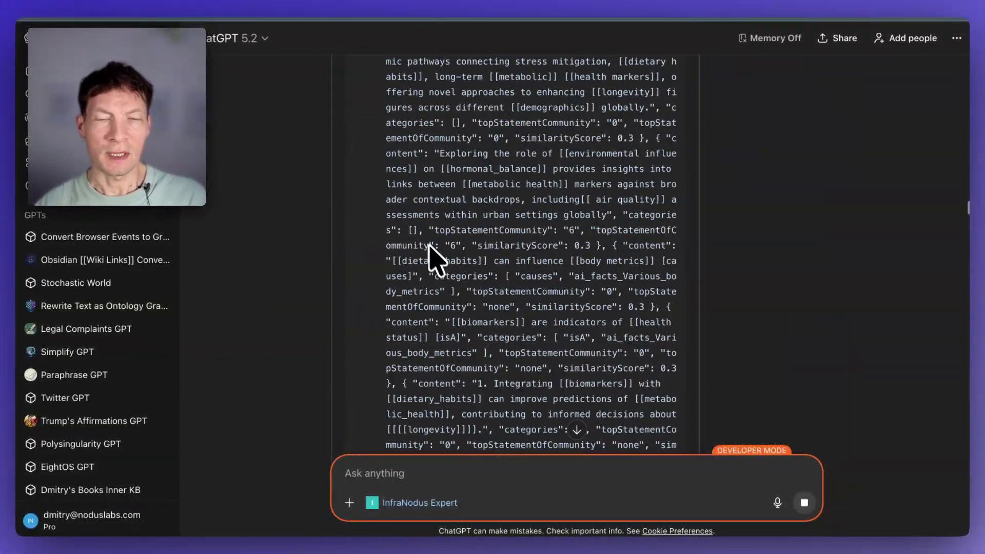
scroll(431, 254, "down", 6)
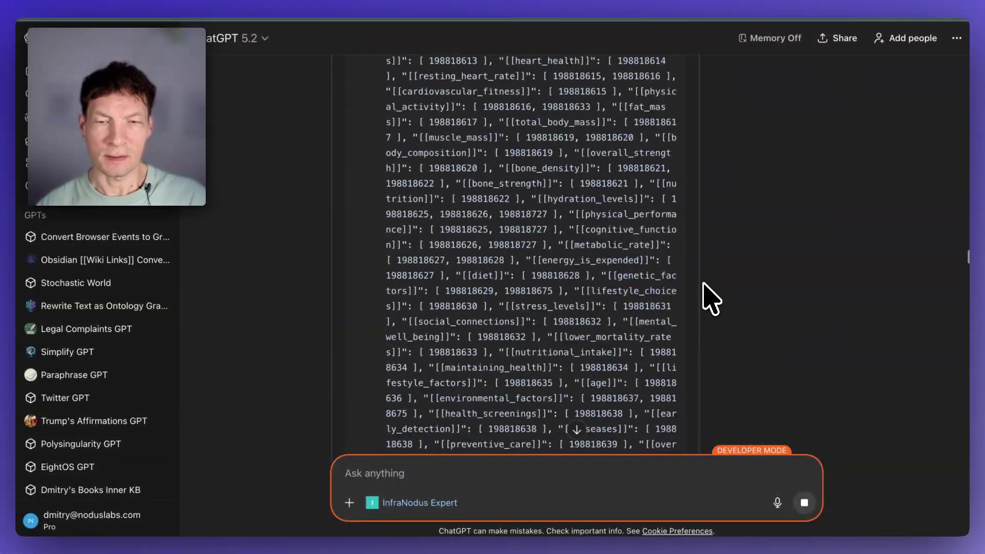
scroll(580, 248, "up", 12)
scroll(579, 248, "up", 8)
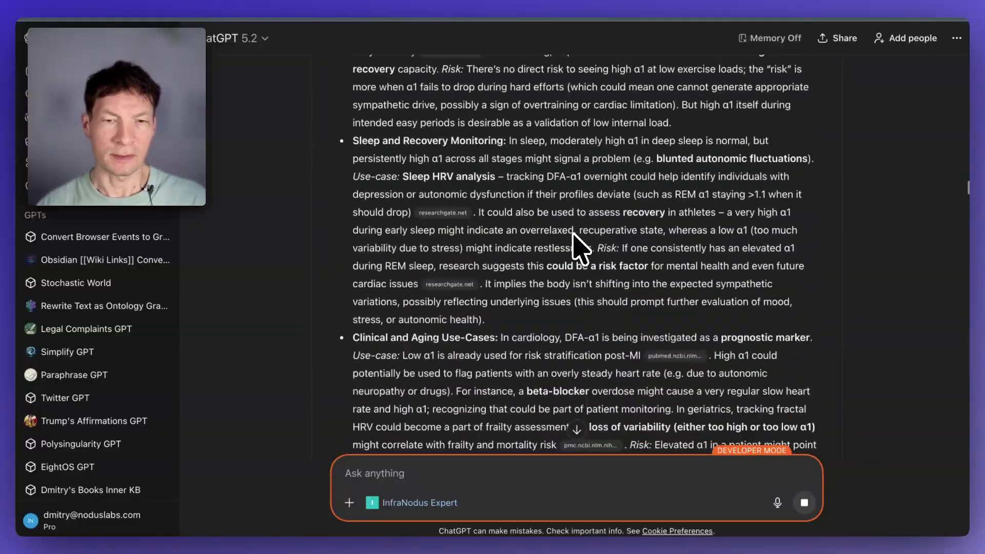
scroll(579, 248, "down", 10)
scroll(580, 248, "down", 4)
left_click(359, 195)
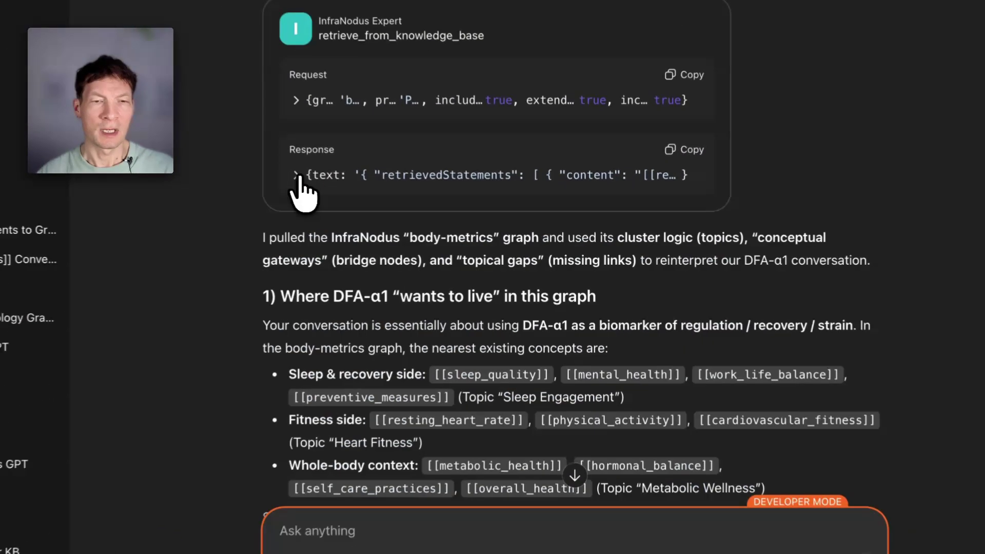
scroll(616, 385, "down", 5)
scroll(616, 385, "down", 5)
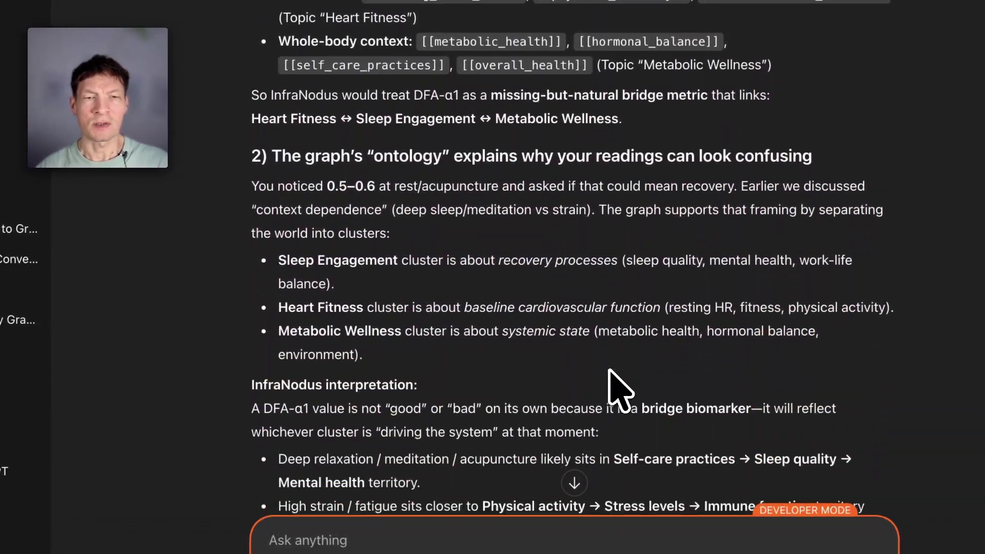
scroll(616, 385, "down", 4)
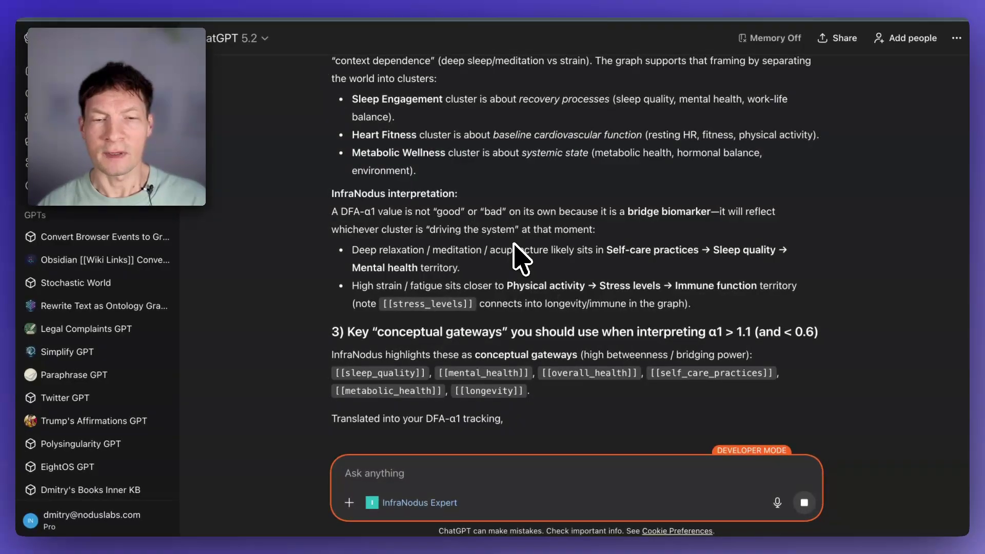
scroll(521, 255, "up", 8)
scroll(520, 256, "up", 5)
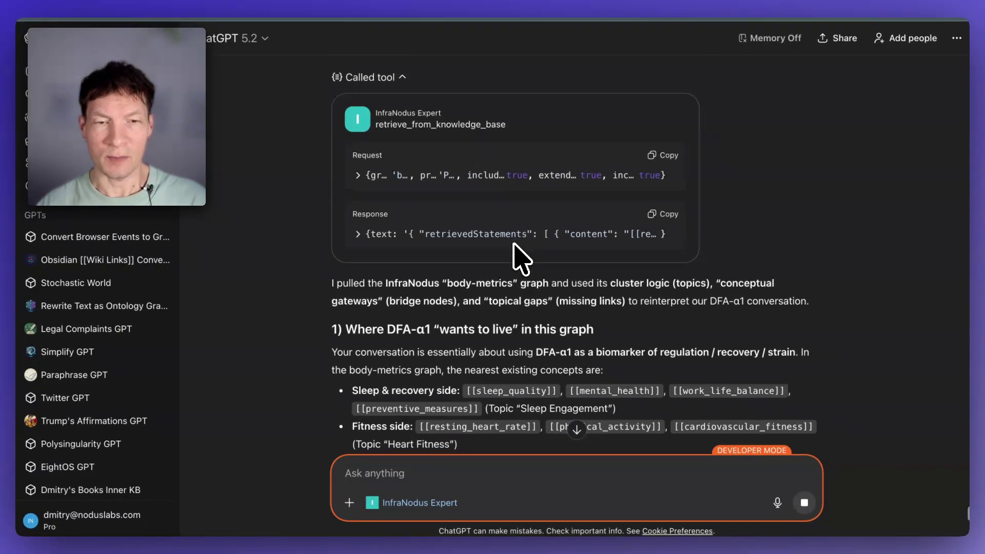
scroll(521, 256, "down", 5)
scroll(521, 256, "down", 5)
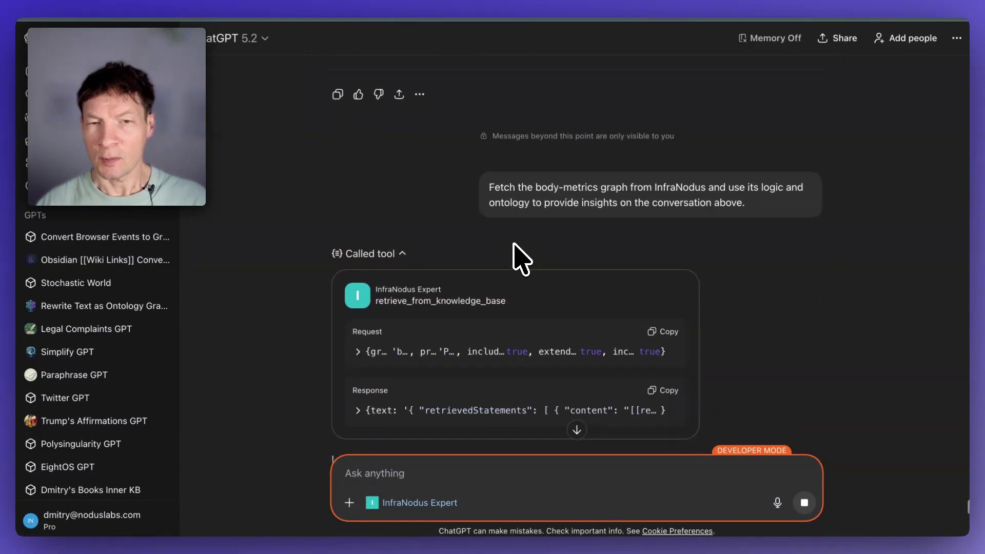
scroll(521, 256, "down", 5)
scroll(521, 256, "down", 5)
scroll(520, 256, "down", 5)
scroll(520, 256, "down", 1)
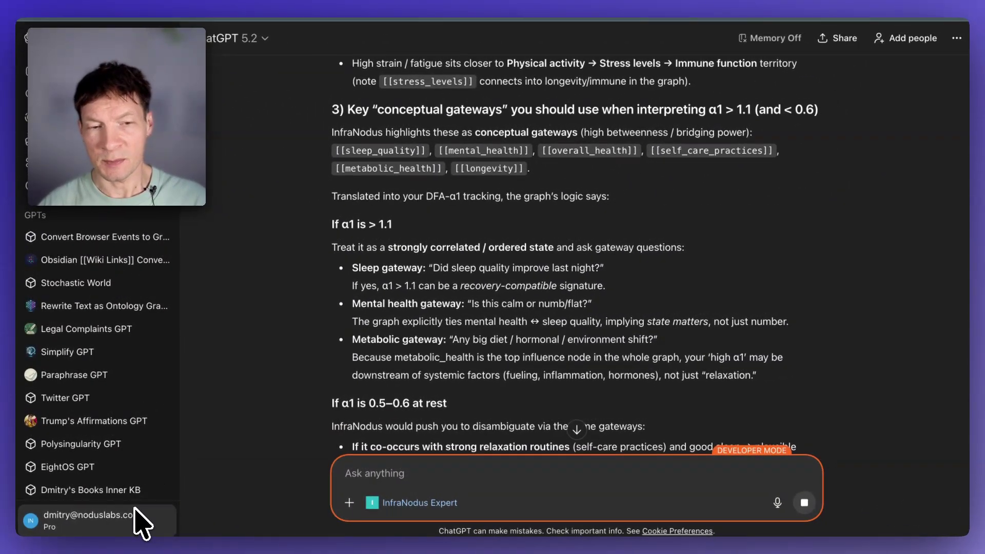
scroll(504, 308, "up", 5)
scroll(509, 307, "up", 5)
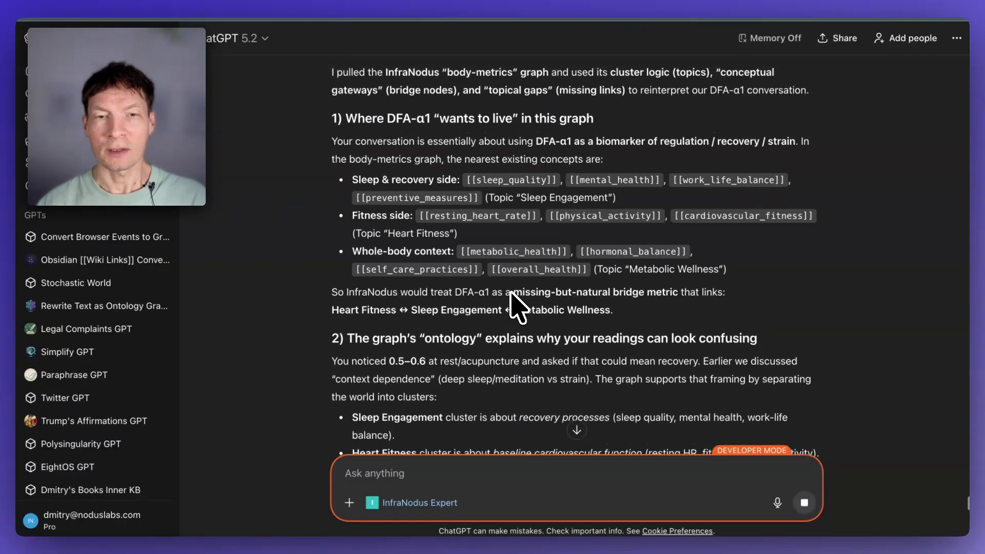
scroll(512, 306, "up", 5)
scroll(516, 304, "up", 3)
scroll(517, 305, "up", 1)
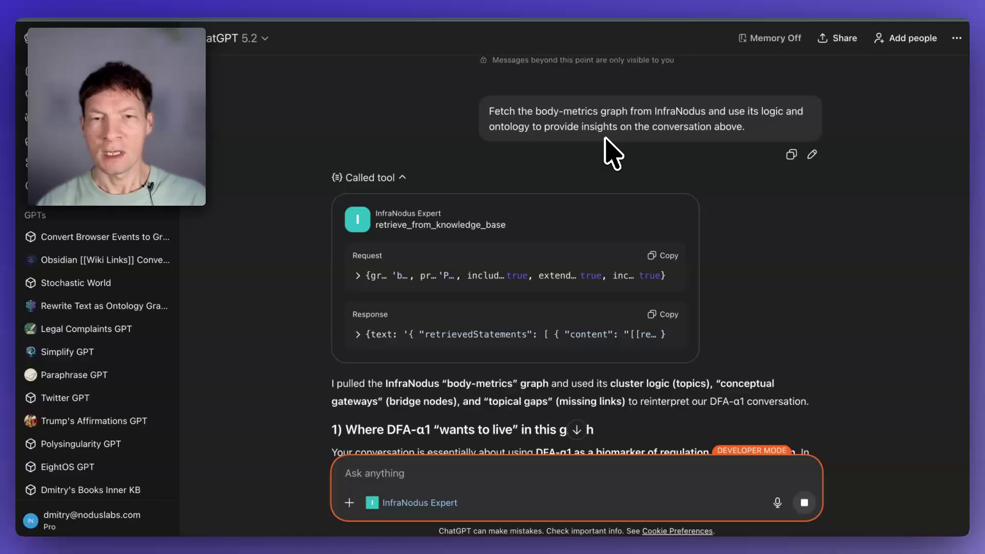
scroll(532, 332, "down", 5)
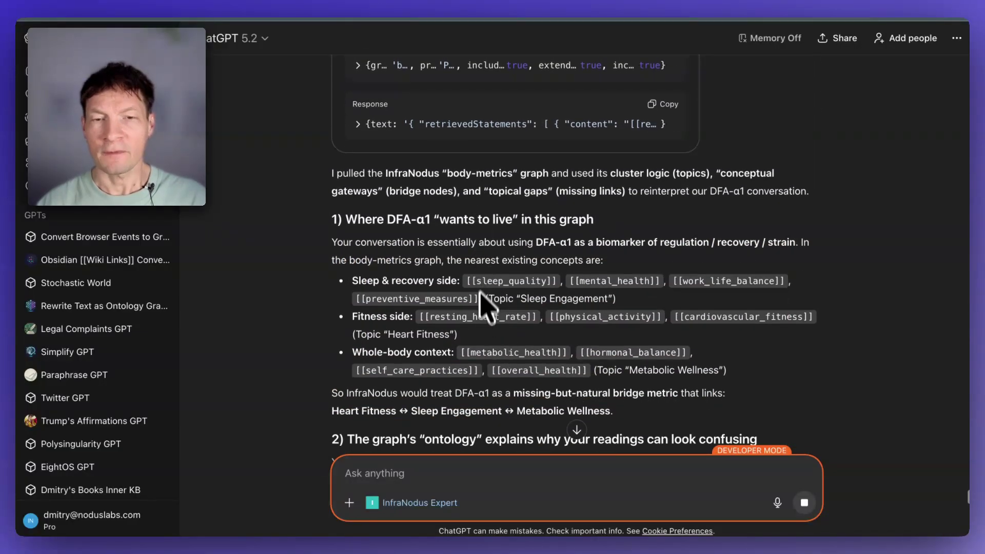